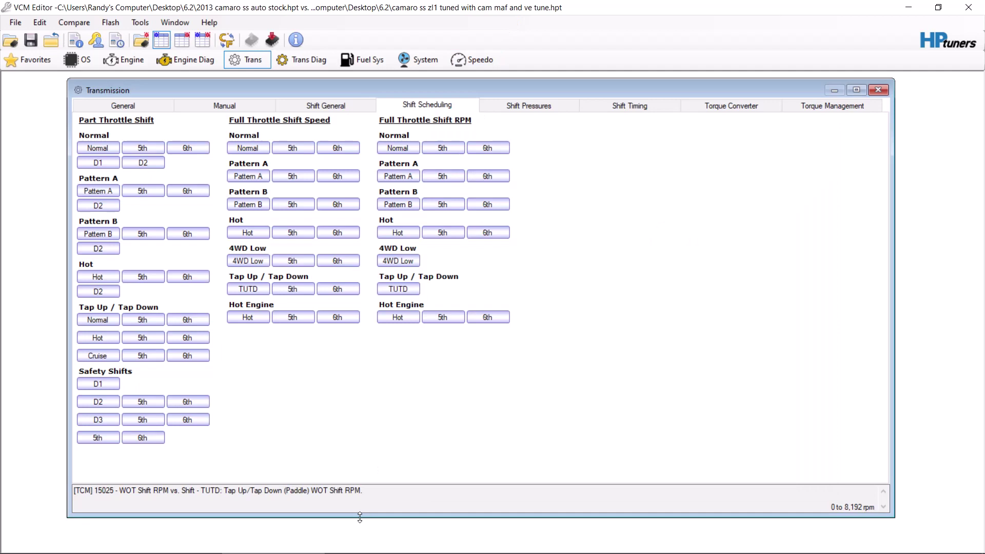
Switch to the Trans Table Generator and move its window clear of the shift scheduling tables
{"action": "mouse_move", "coordinate": [362, 552]}
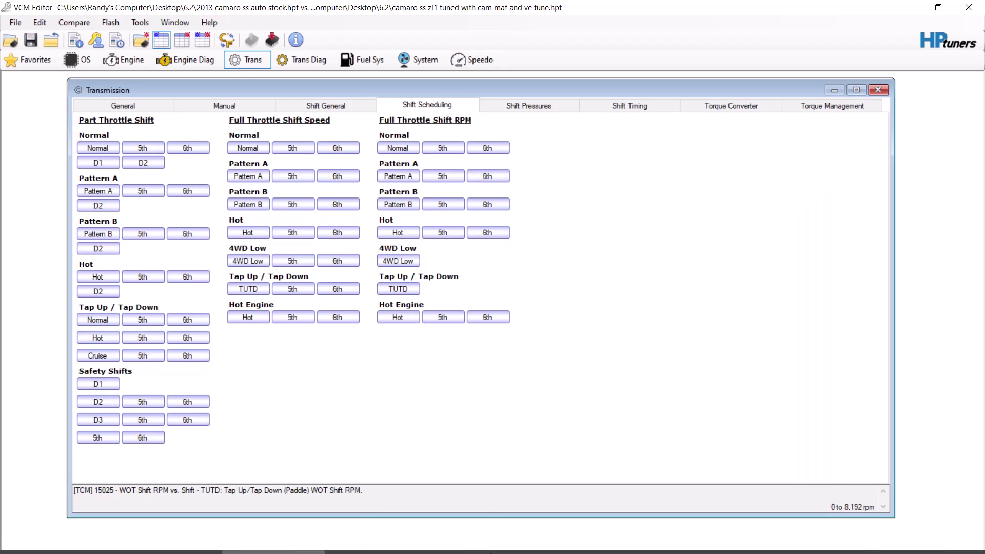
{"action": "left_click", "coordinate": [492, 547]}
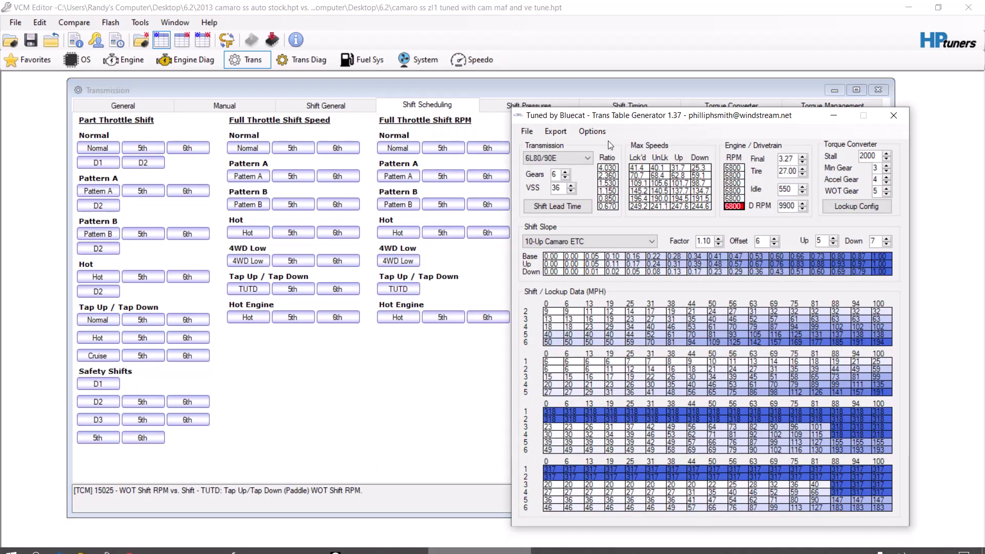
{"action": "left_click_drag", "start_coordinate": [638, 121], "coordinate": [549, 86]}
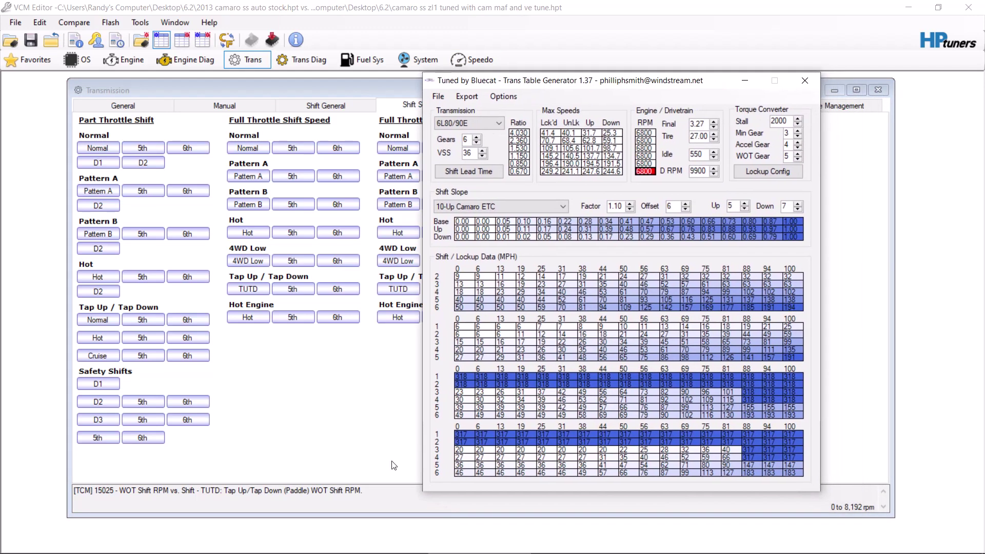
Look up the BC_Trans application in the BC_Trans folder under Downloads in File Explorer, and close the window
{"action": "mouse_move", "coordinate": [177, 544]}
{"action": "left_click", "coordinate": [82, 544]}
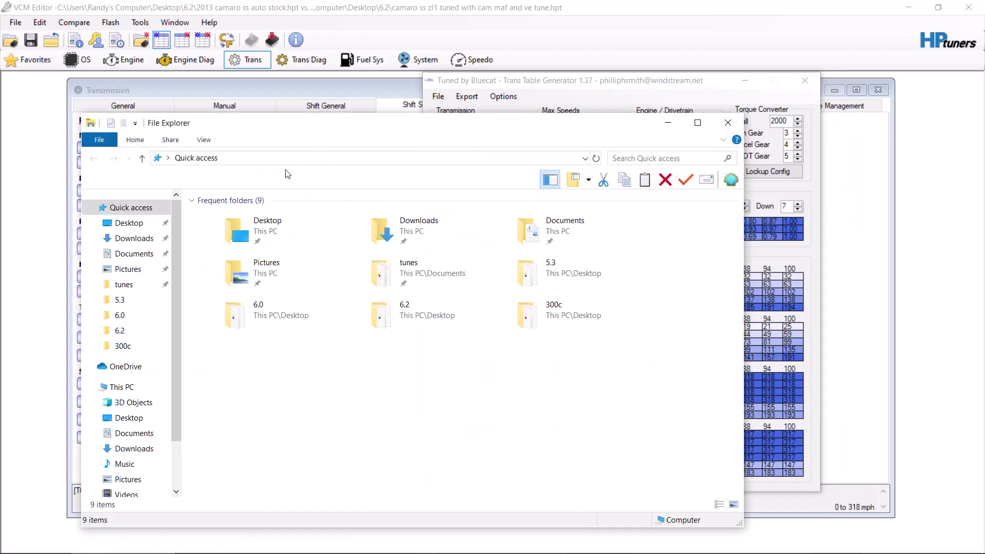
{"action": "double_click", "coordinate": [412, 220]}
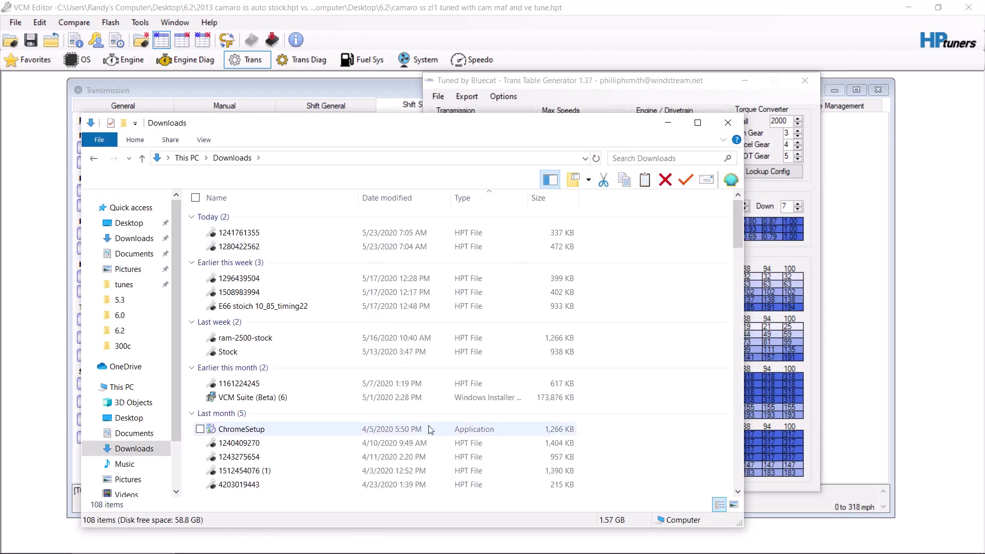
{"action": "scroll", "coordinate": [366, 305], "scroll_direction": "down", "scroll_amount": 4}
{"action": "double_click", "coordinate": [365, 301]}
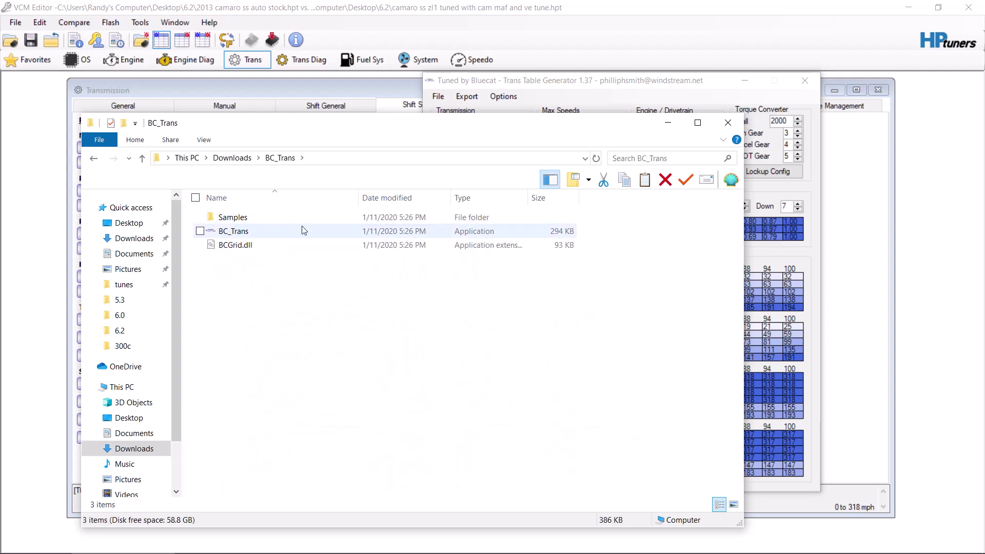
{"action": "left_click", "coordinate": [727, 122]}
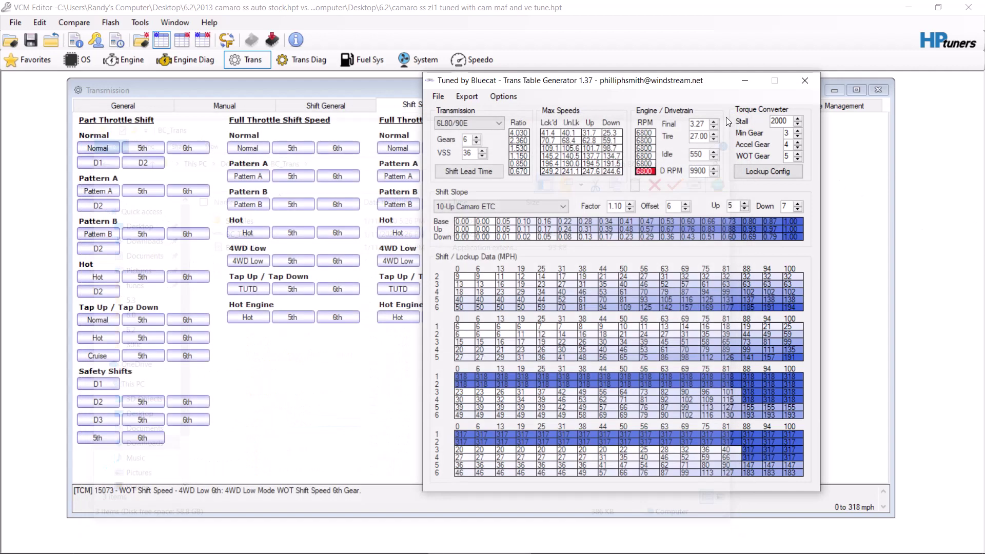
Keep the transmission at 6L80/90E and choose the 10-Up Camaro ETC shift slope in the Trans Table Generator
{"action": "left_click_drag", "start_coordinate": [644, 86], "coordinate": [661, 100]}
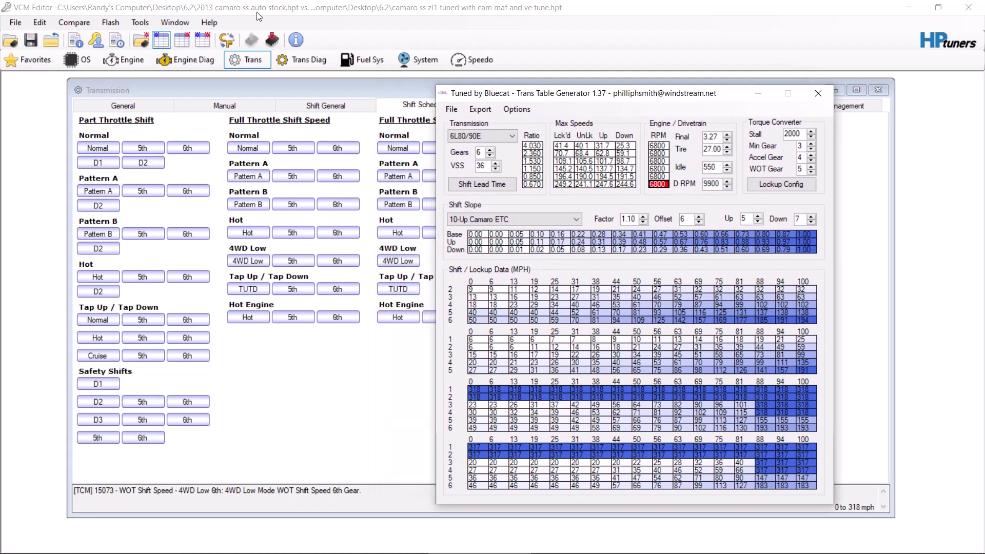
{"action": "left_click", "coordinate": [503, 135]}
{"action": "left_click", "coordinate": [504, 135]}
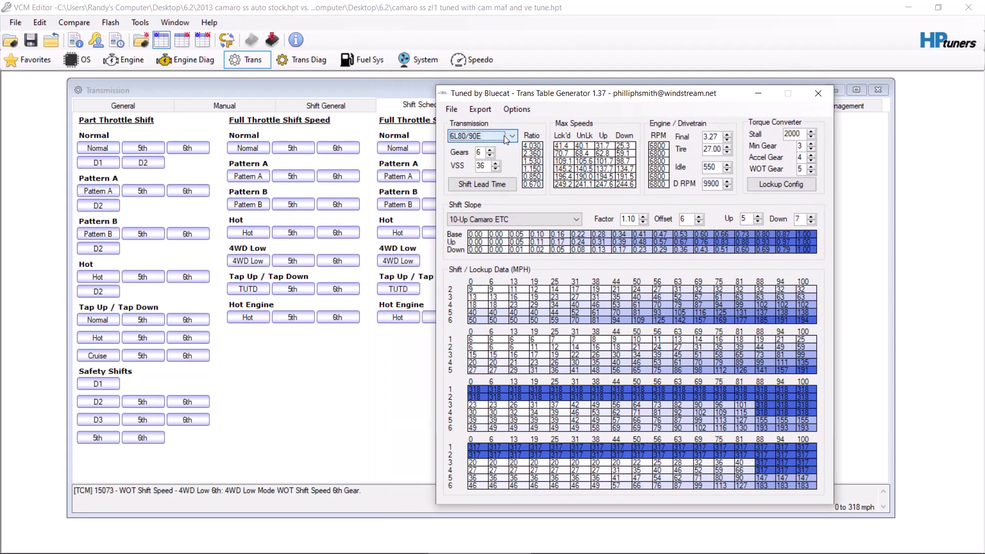
{"action": "left_click", "coordinate": [518, 218]}
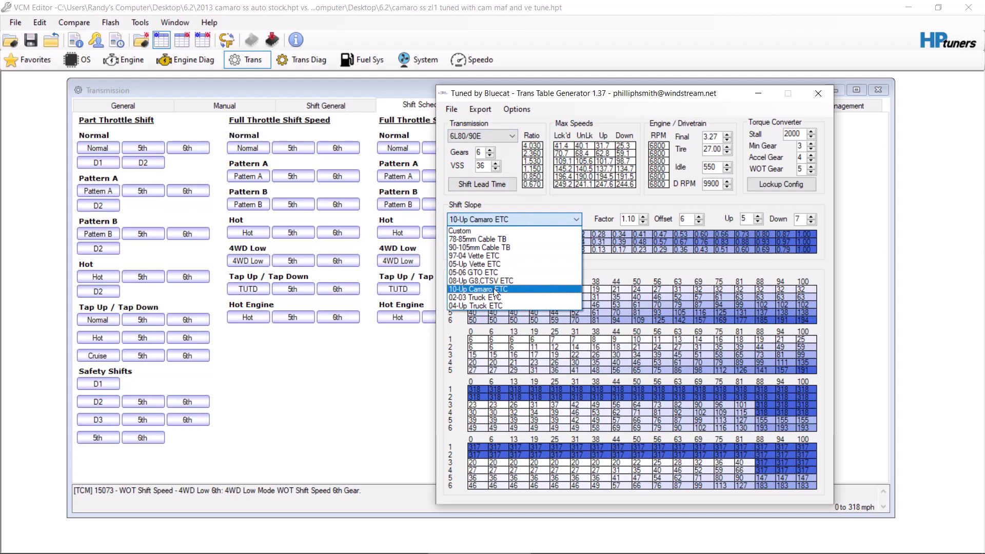
{"action": "left_click", "coordinate": [495, 290]}
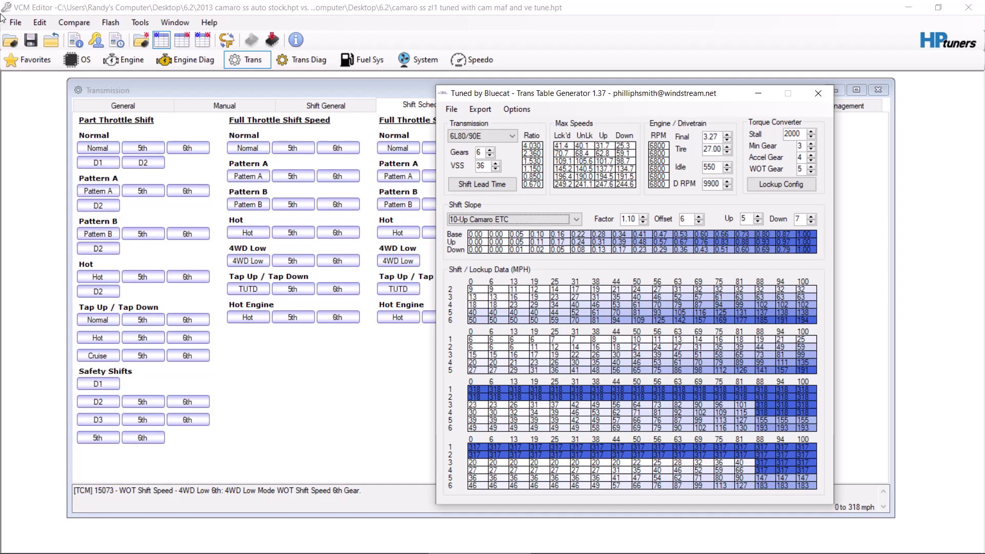
Return to VCM Editor and open the Gear/Tire Wizard to check the current tire size and gear ratio
{"action": "key", "text": "alt+F4"}
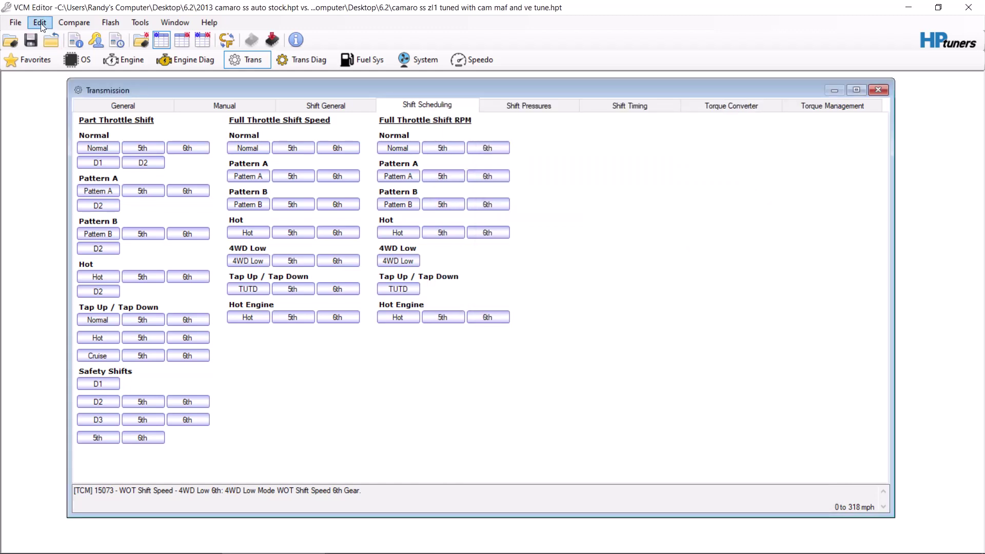
{"action": "left_click", "coordinate": [41, 27]}
{"action": "left_click", "coordinate": [87, 113]}
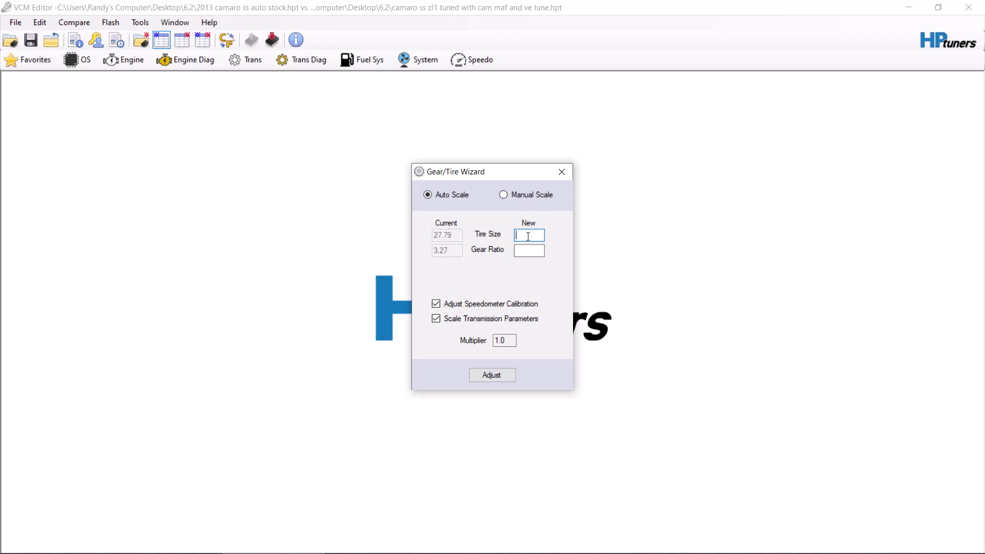
Try a new tire size of 30.01 and a gear ratio of 3.27 in the wizard, and close it without adjusting
{"action": "type", "text": "30"}
{"action": "left_click", "coordinate": [528, 250]}
{"action": "type", "text": "3,27"}
{"action": "left_click", "coordinate": [535, 233]}
{"action": "type", "text": ".01"}
{"action": "left_click", "coordinate": [522, 250]}
{"action": "key", "text": "BackSpace"}
{"action": "type", "text": "."}
{"action": "left_click", "coordinate": [562, 172]}
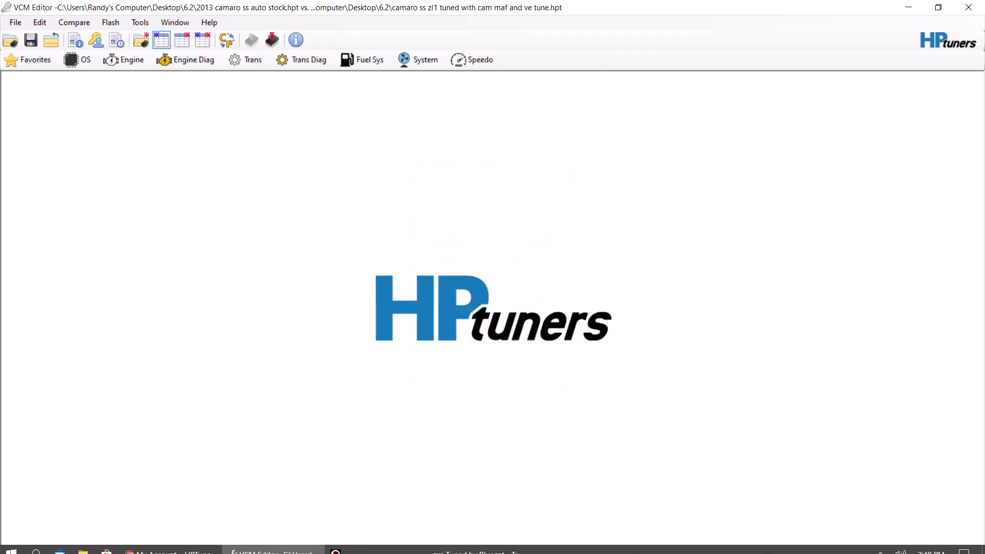
Switch back to the Trans Table Generator and set the tire size to 27.79
{"action": "left_click", "coordinate": [474, 551]}
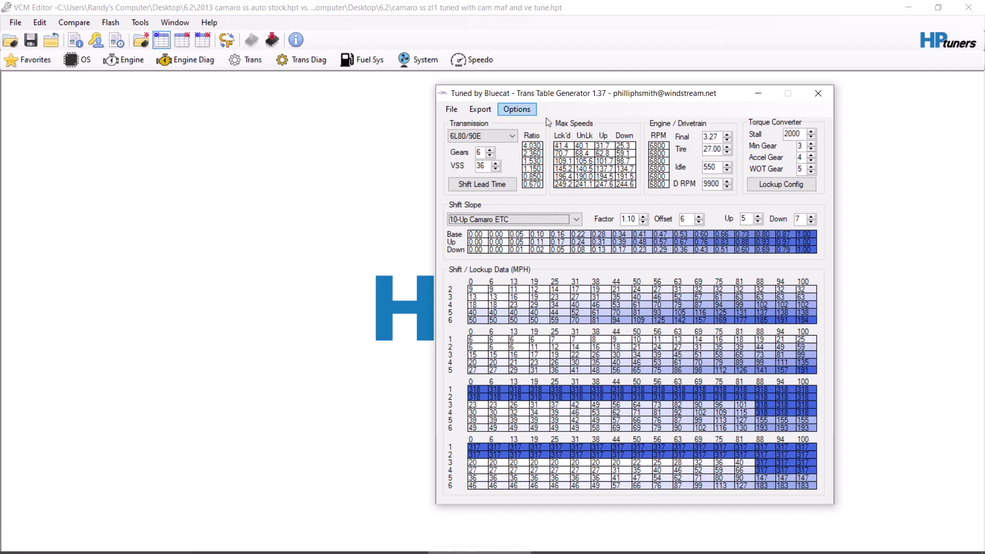
{"action": "left_click_drag", "start_coordinate": [715, 149], "coordinate": [730, 153]}
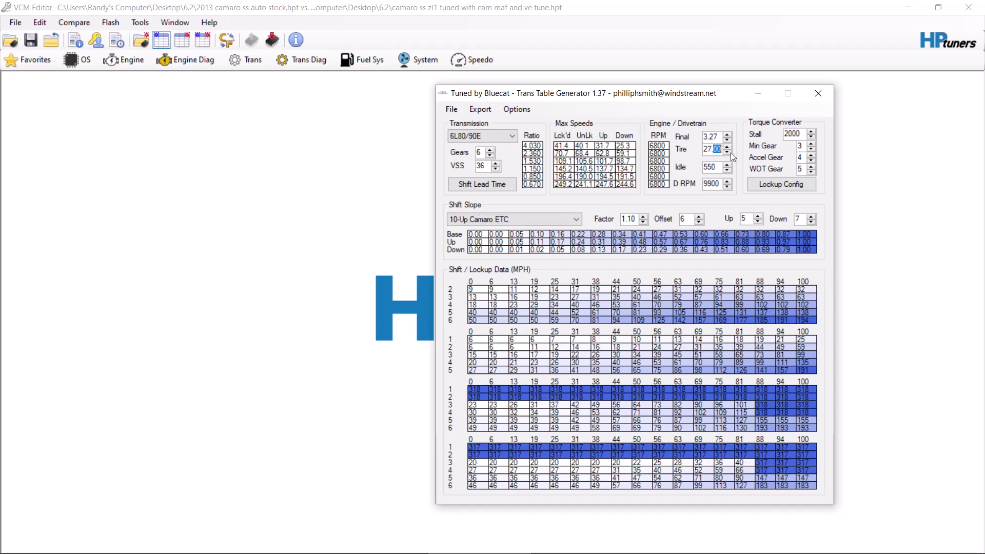
{"action": "type", "text": "79"}
{"action": "key", "text": "Return"}
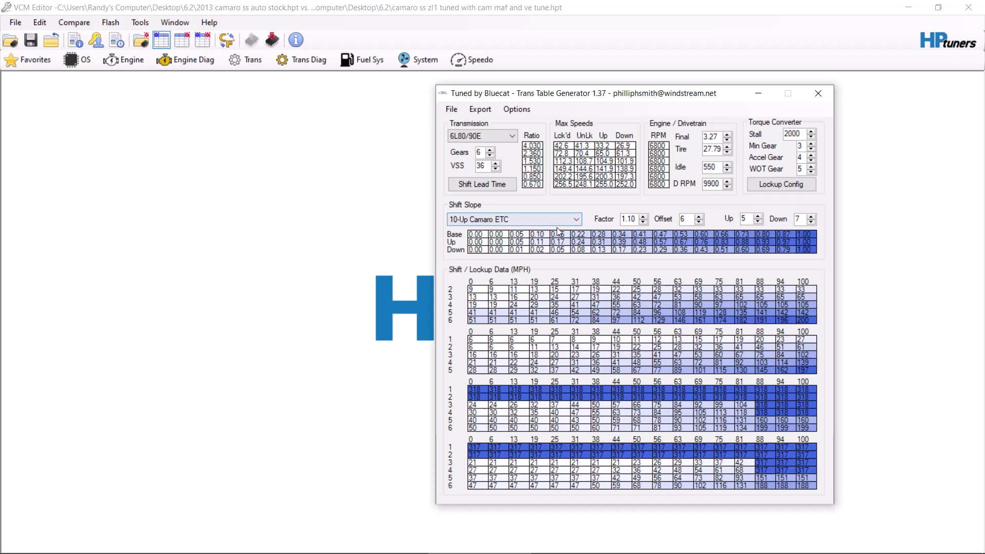
{"action": "left_click", "coordinate": [665, 146]}
Open the generator's export window, keep the speedometer calibration at Gen IV, and move the window aside over VCM Editor
{"action": "left_click", "coordinate": [481, 111]}
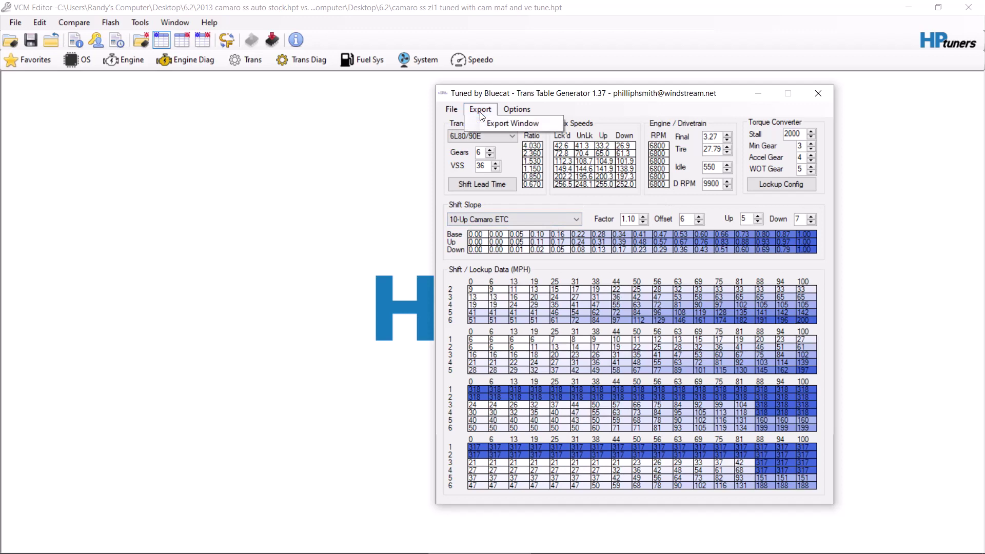
{"action": "left_click", "coordinate": [505, 121]}
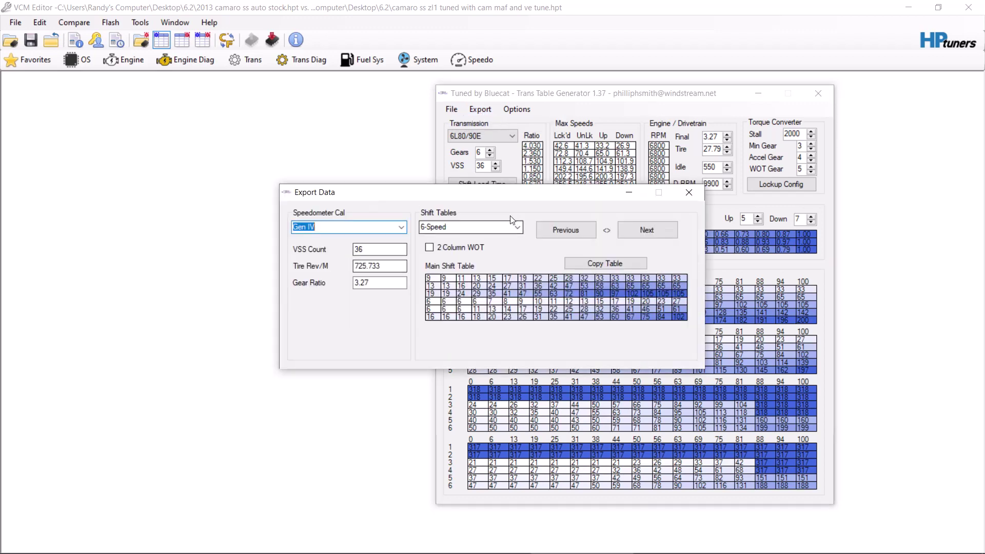
{"action": "left_click", "coordinate": [393, 230]}
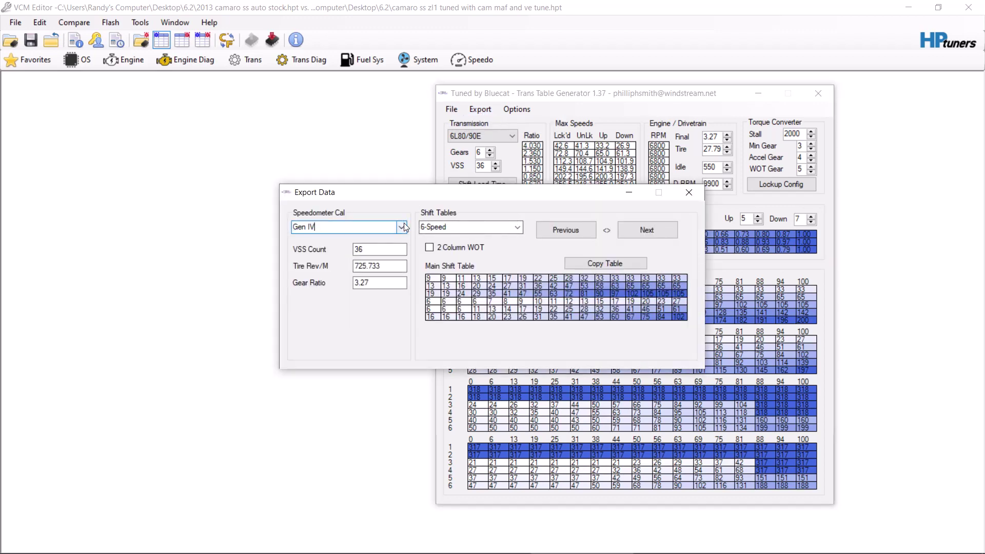
{"action": "left_click", "coordinate": [401, 226]}
{"action": "left_click", "coordinate": [316, 277]}
{"action": "left_click", "coordinate": [342, 121]}
{"action": "left_click", "coordinate": [386, 197]}
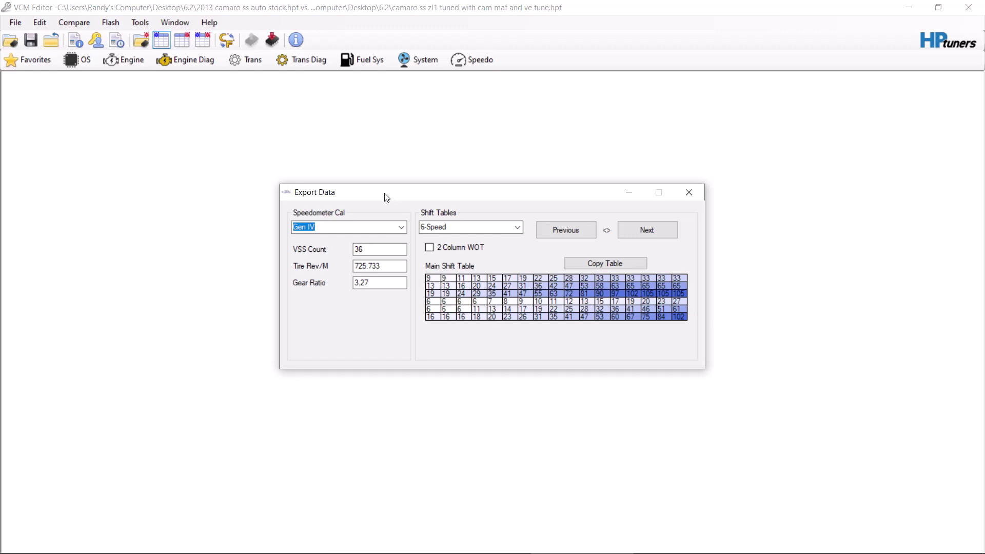
{"action": "left_click_drag", "start_coordinate": [387, 198], "coordinate": [640, 111]}
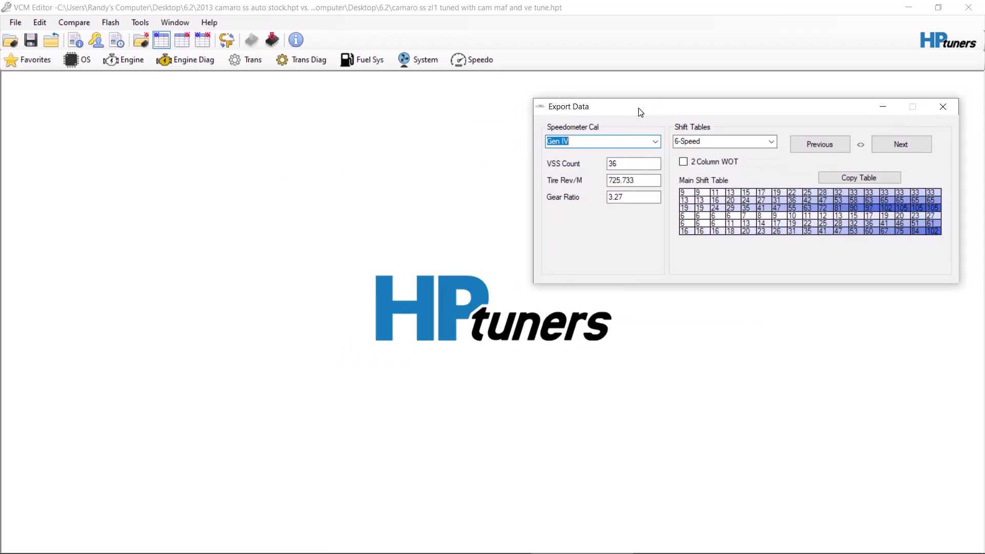
Copy the generated main shift table into VCM Editor's part-throttle Normal shift speed table, and close that table
{"action": "left_click", "coordinate": [242, 60]}
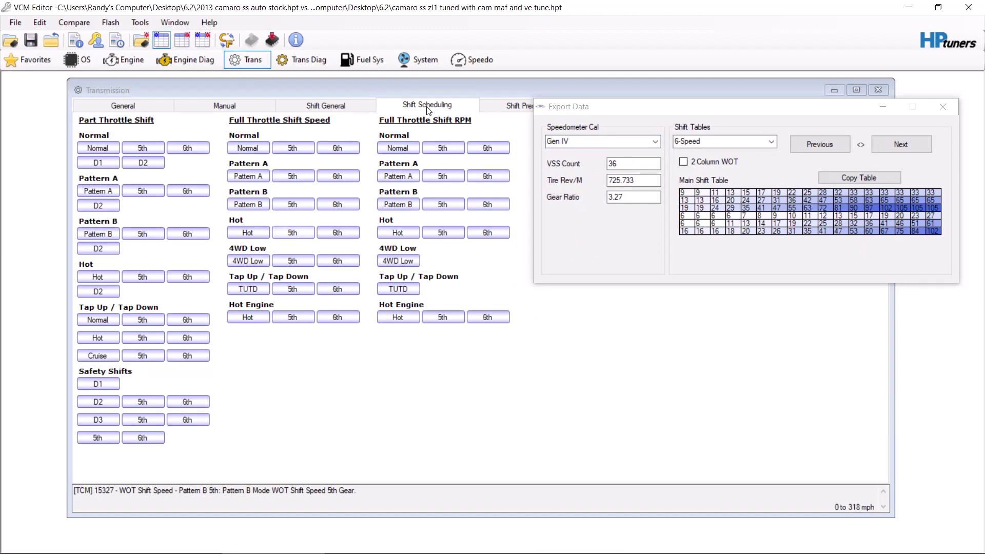
{"action": "left_click", "coordinate": [115, 148]}
{"action": "left_click_drag", "start_coordinate": [268, 105], "coordinate": [309, 209]}
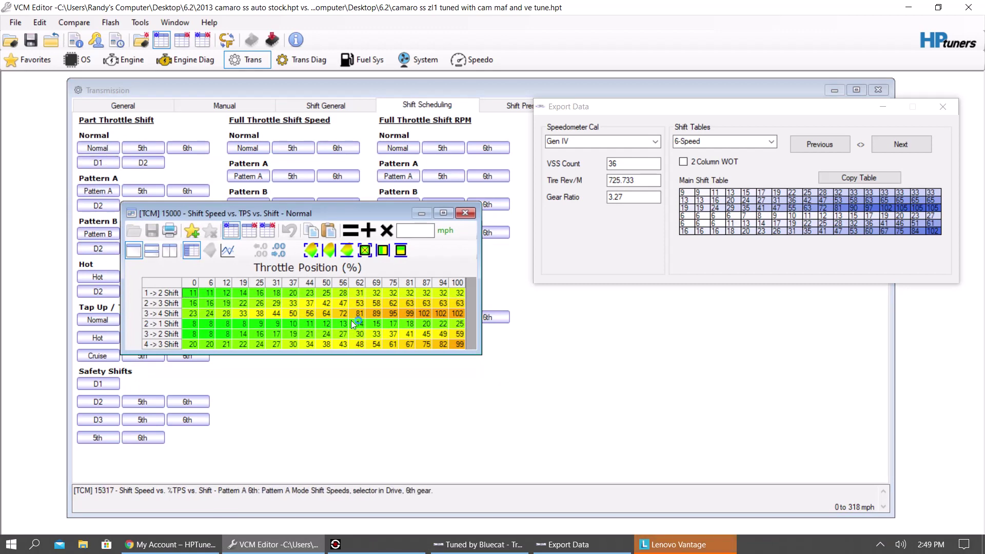
{"action": "left_click", "coordinate": [854, 178]}
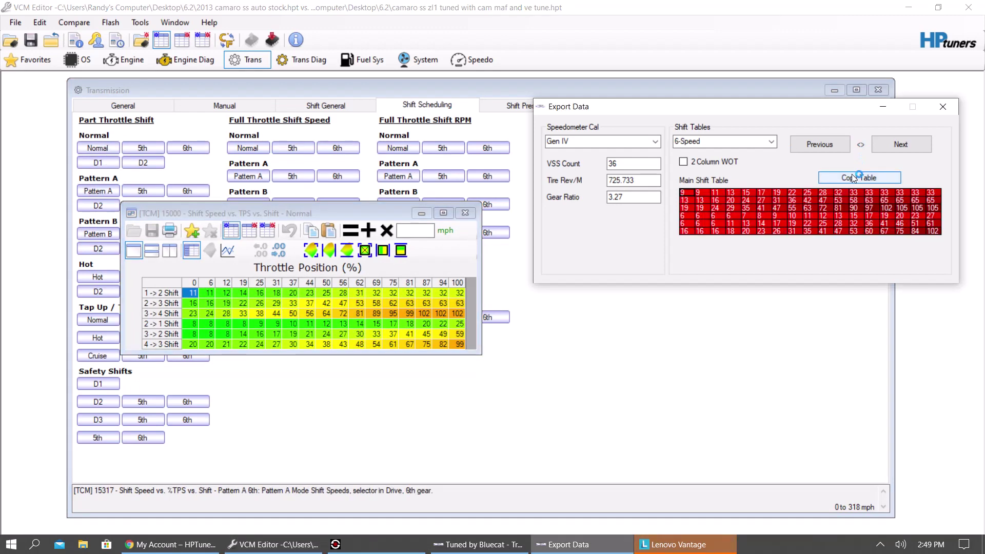
{"action": "right_click", "coordinate": [193, 297]}
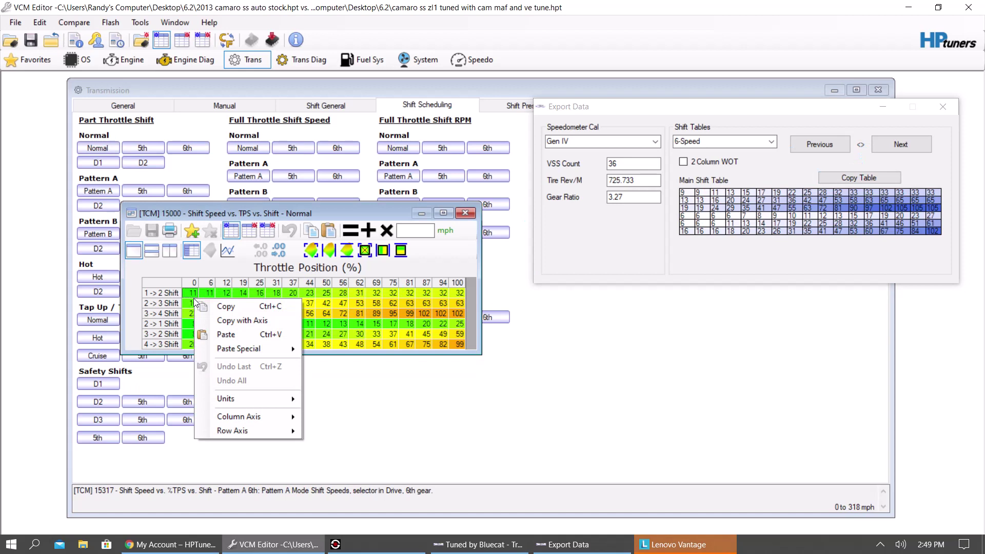
{"action": "left_click", "coordinate": [216, 334]}
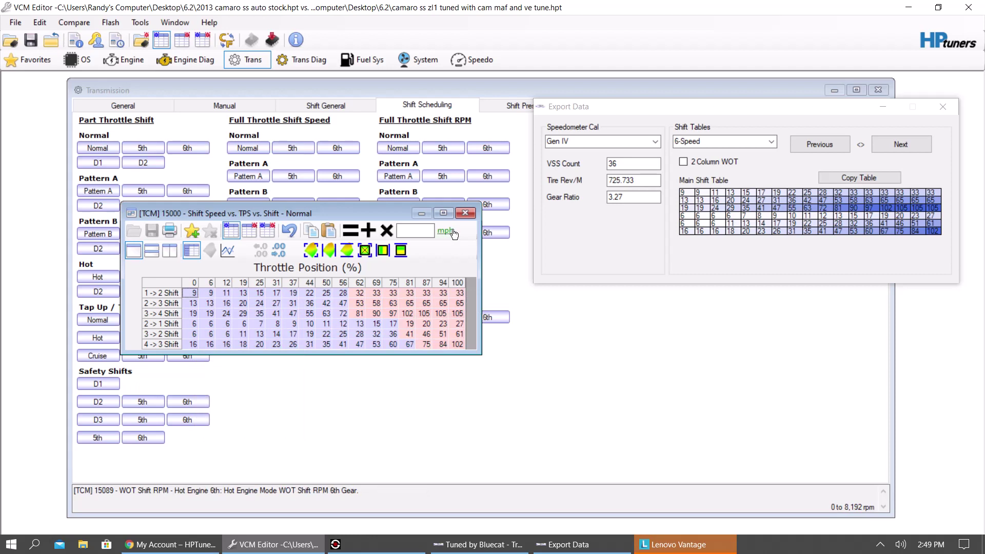
{"action": "left_click", "coordinate": [466, 213]}
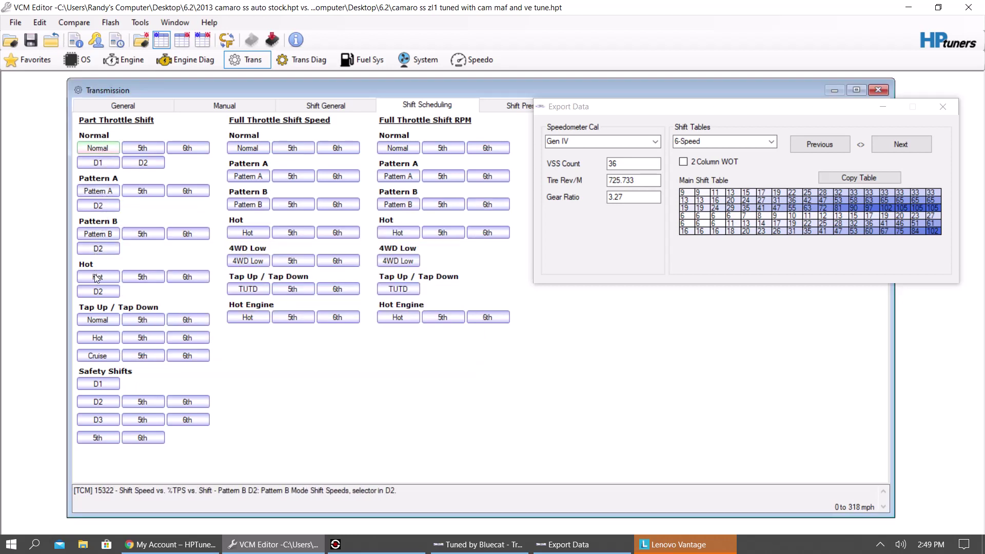
Copy the generated 5th shift table into the part-throttle Normal 5th shift speed table, and close that table
{"action": "left_click", "coordinate": [890, 143]}
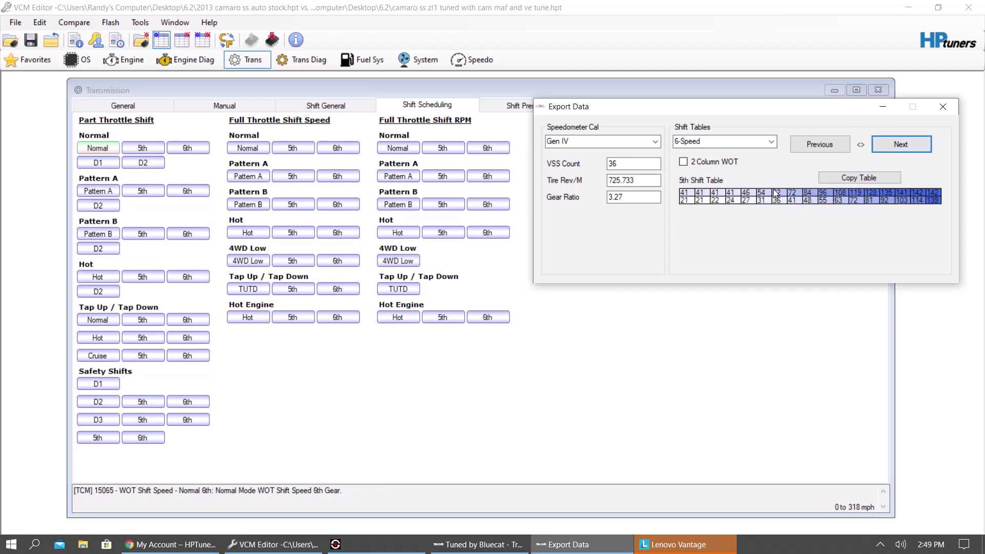
{"action": "left_click", "coordinate": [882, 178]}
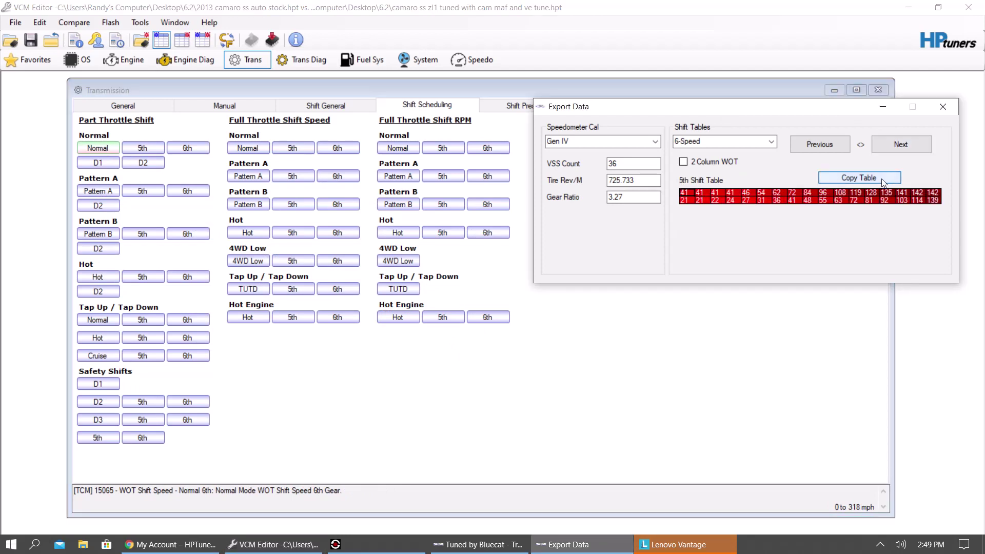
{"action": "left_click", "coordinate": [142, 148]}
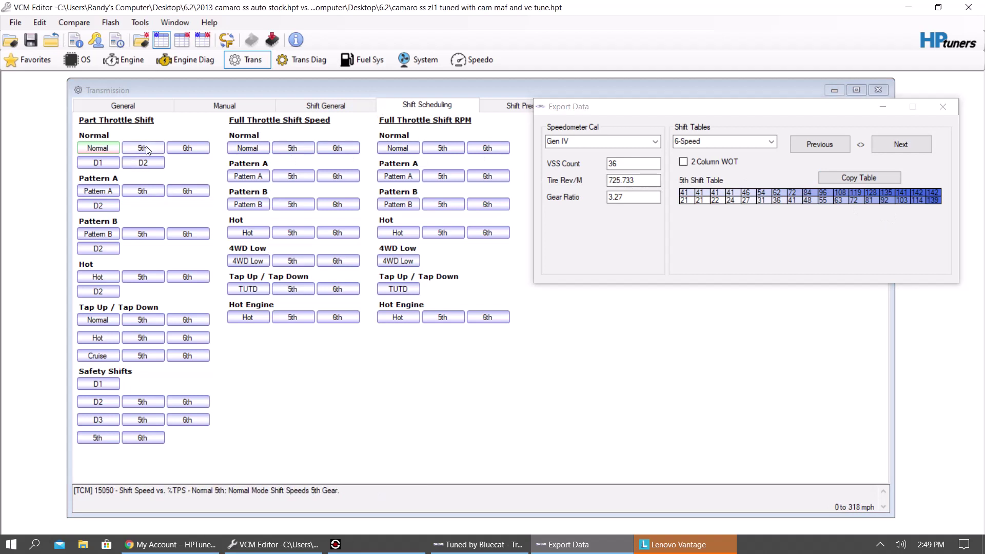
{"action": "right_click", "coordinate": [155, 252]}
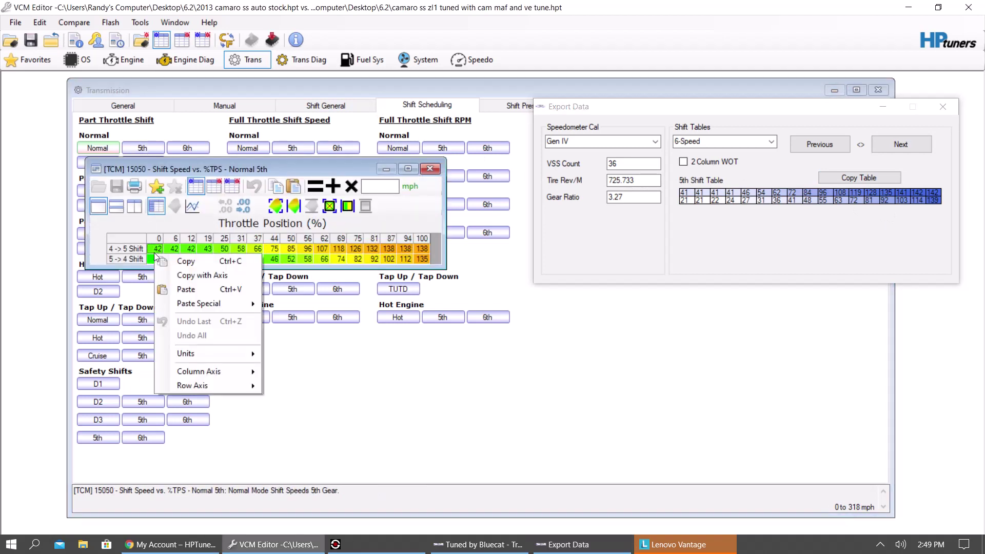
{"action": "left_click", "coordinate": [180, 290]}
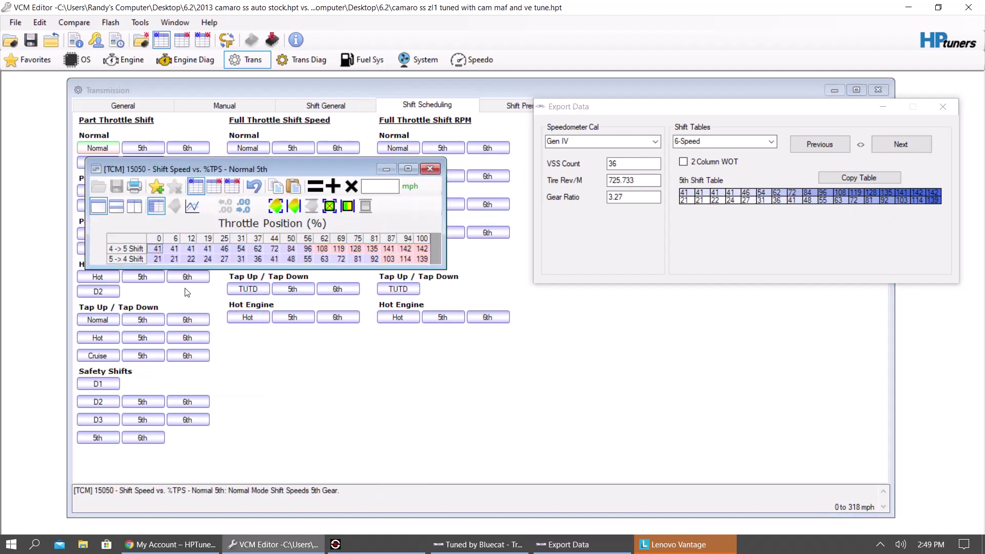
{"action": "left_click", "coordinate": [429, 169]}
Copy the generated 6th shift table into the part-throttle Normal 6th shift speed table, and close that table
{"action": "left_click", "coordinate": [908, 146]}
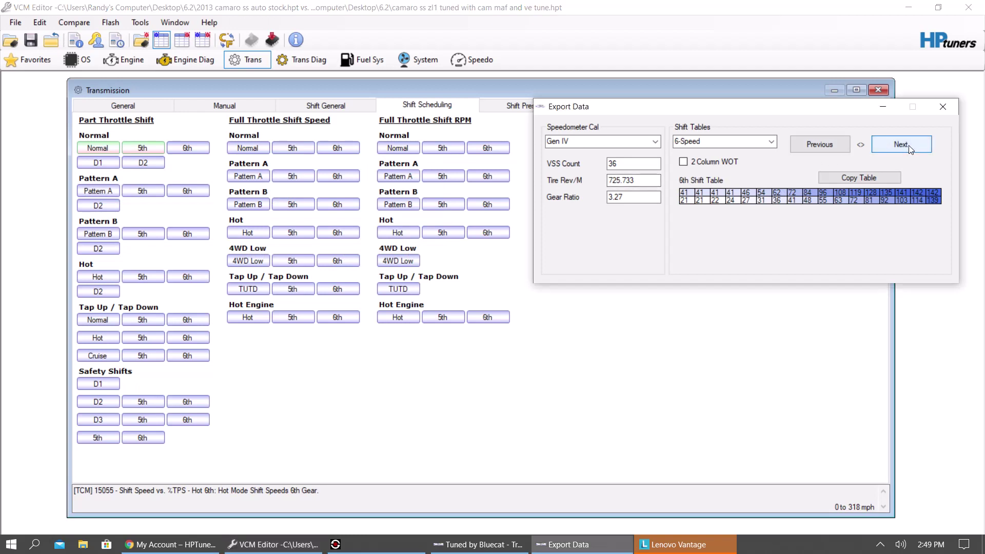
{"action": "left_click", "coordinate": [855, 179]}
{"action": "left_click", "coordinate": [187, 148]}
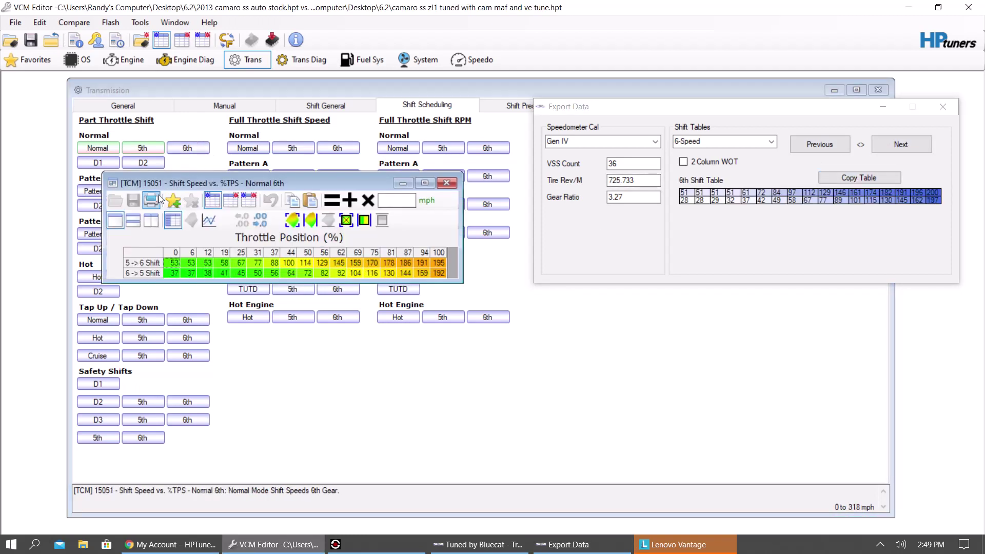
{"action": "right_click", "coordinate": [173, 266]}
{"action": "left_click", "coordinate": [184, 300]}
{"action": "left_click", "coordinate": [446, 183]}
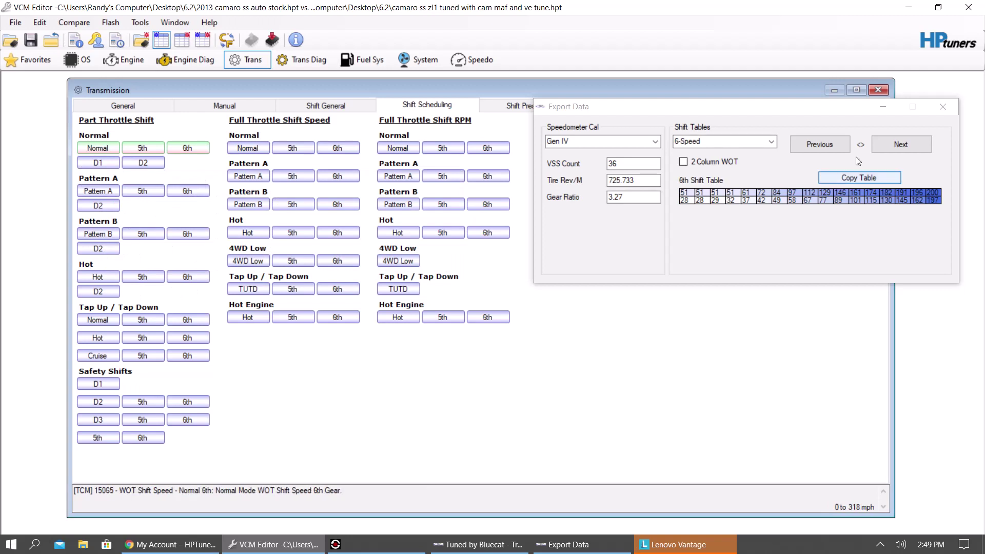
Copy the generated single-column WOT shift table into the full-throttle Normal shift speed table, and close that table
{"action": "left_click", "coordinate": [235, 148]}
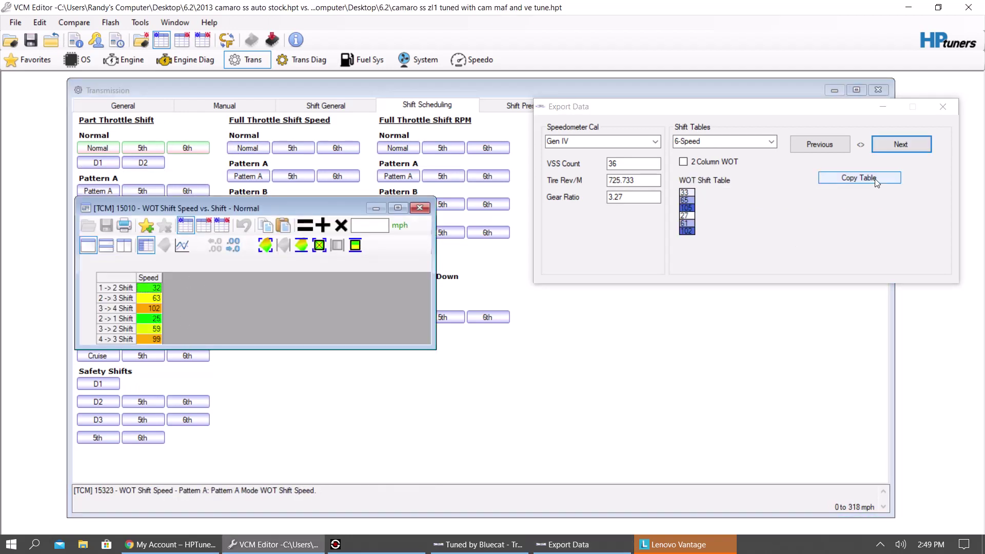
{"action": "left_click", "coordinate": [851, 179]}
{"action": "right_click", "coordinate": [156, 288]}
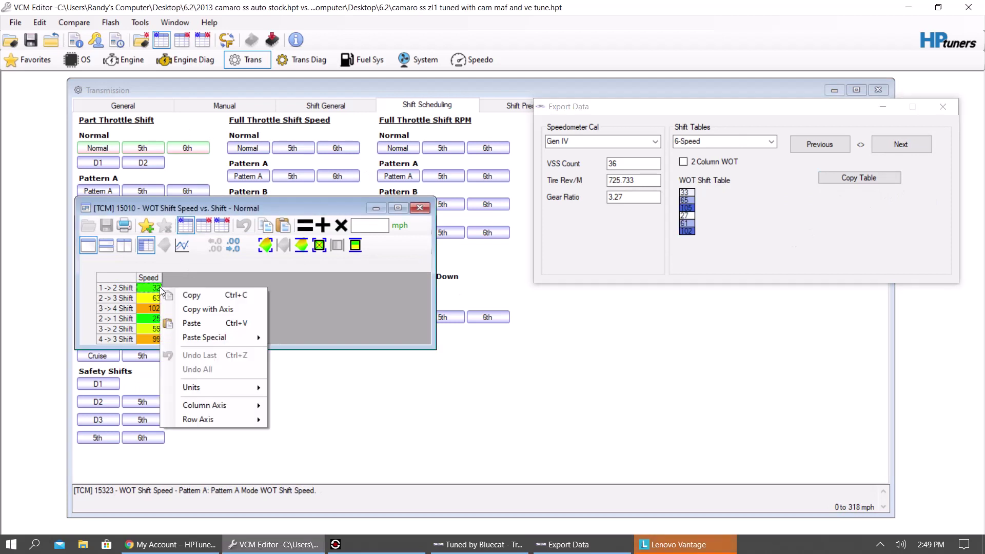
{"action": "left_click", "coordinate": [205, 323]}
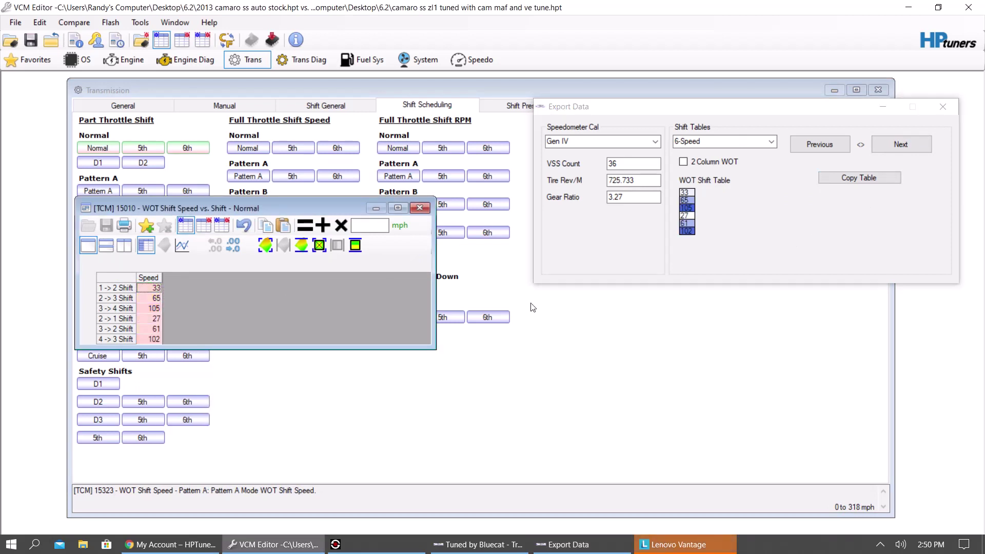
{"action": "left_click", "coordinate": [686, 163]}
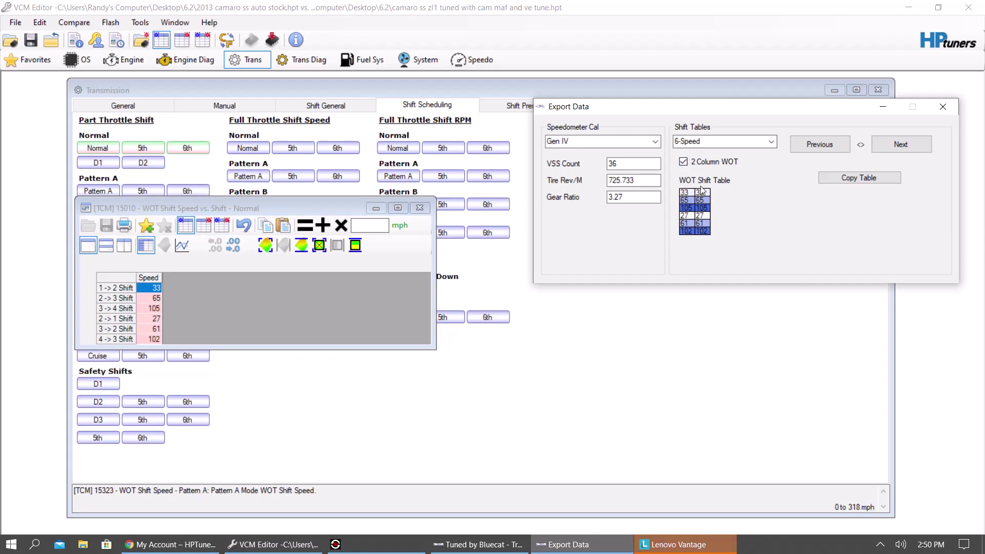
{"action": "left_click", "coordinate": [684, 161]}
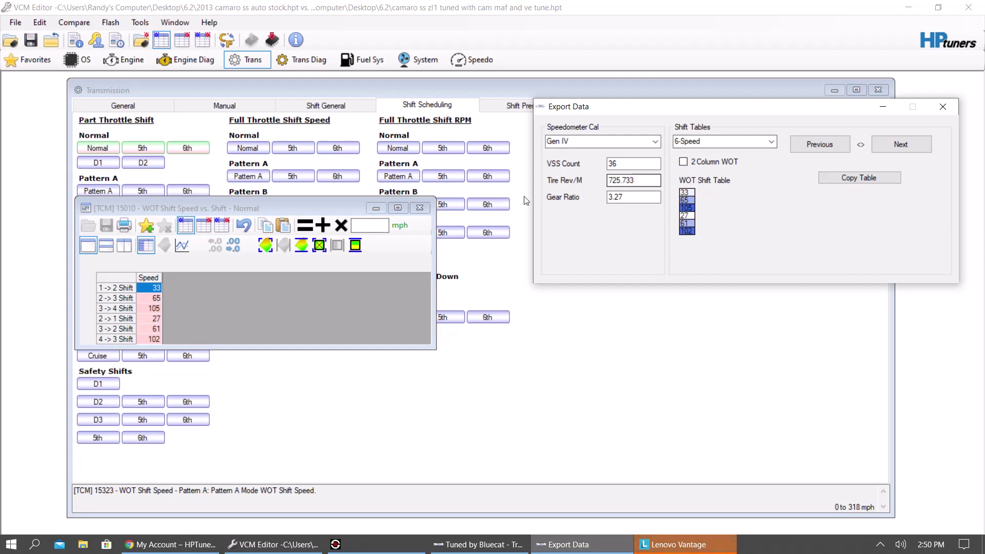
{"action": "left_click", "coordinate": [420, 207]}
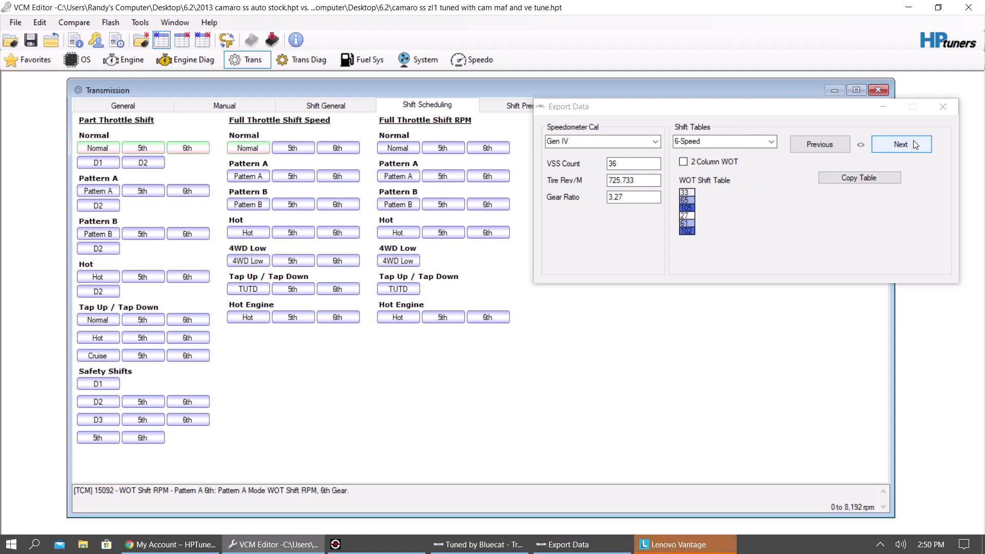
Copy the generated WOT RPM table into the full-throttle Normal shift RPM table, and close that table
{"action": "left_click", "coordinate": [915, 144]}
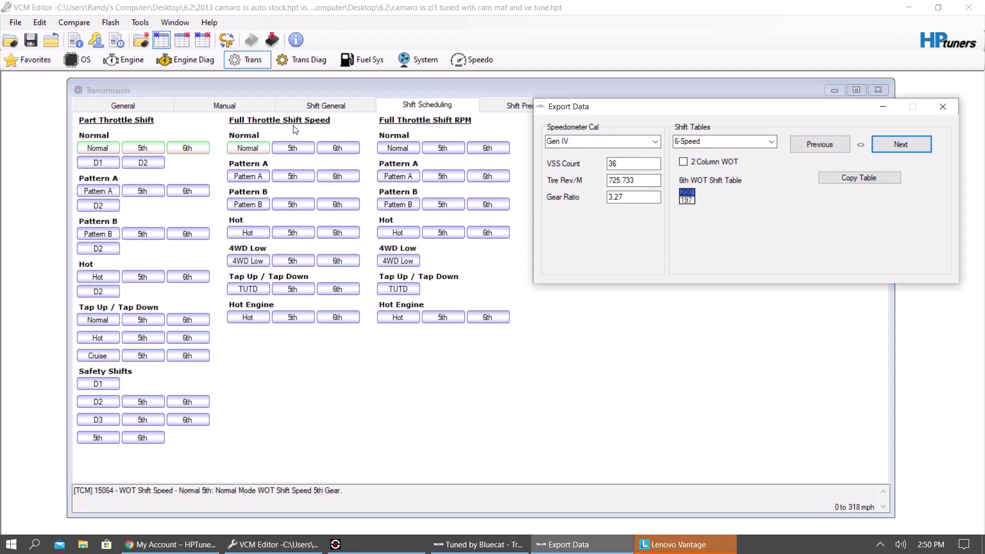
{"action": "left_click", "coordinate": [902, 144]}
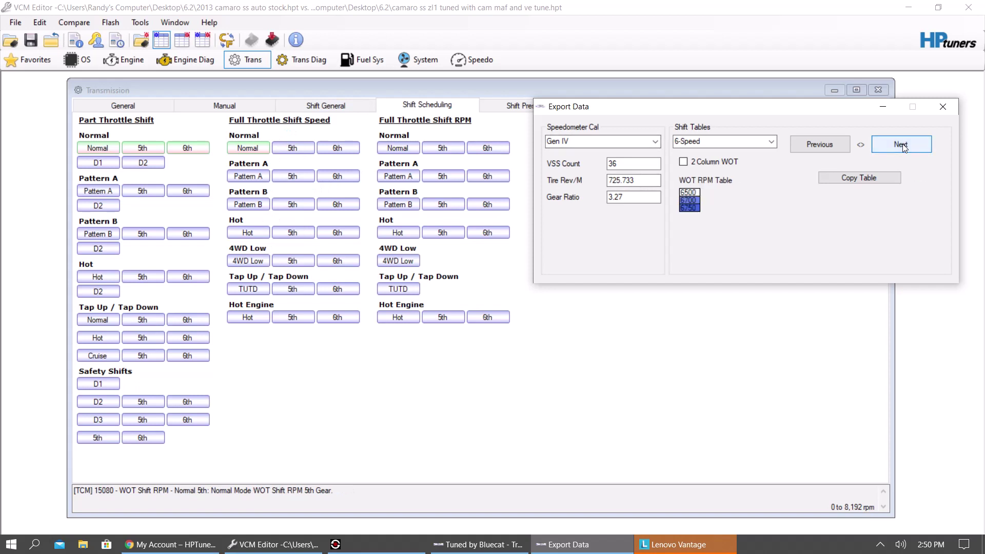
{"action": "left_click", "coordinate": [396, 149]}
{"action": "right_click", "coordinate": [135, 319]}
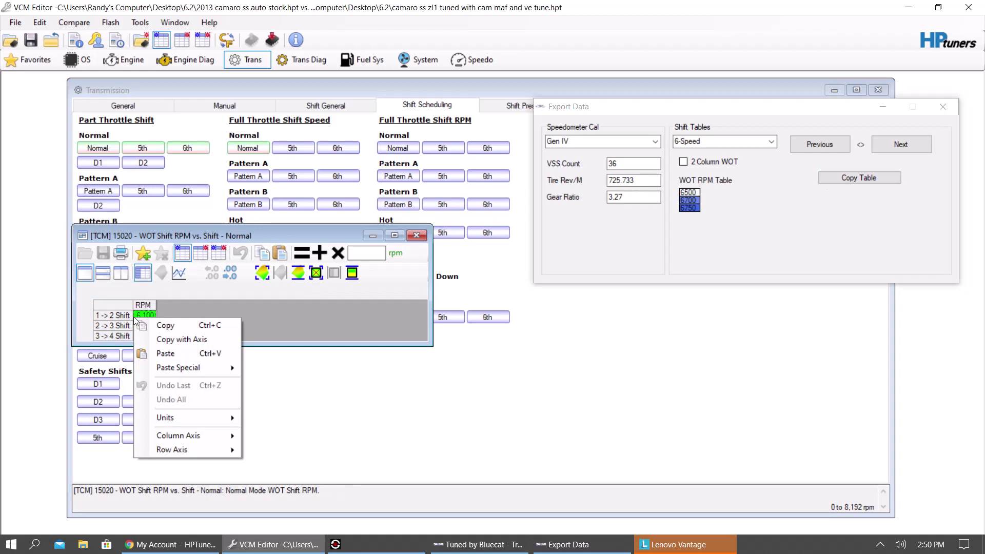
{"action": "left_click", "coordinate": [188, 352]}
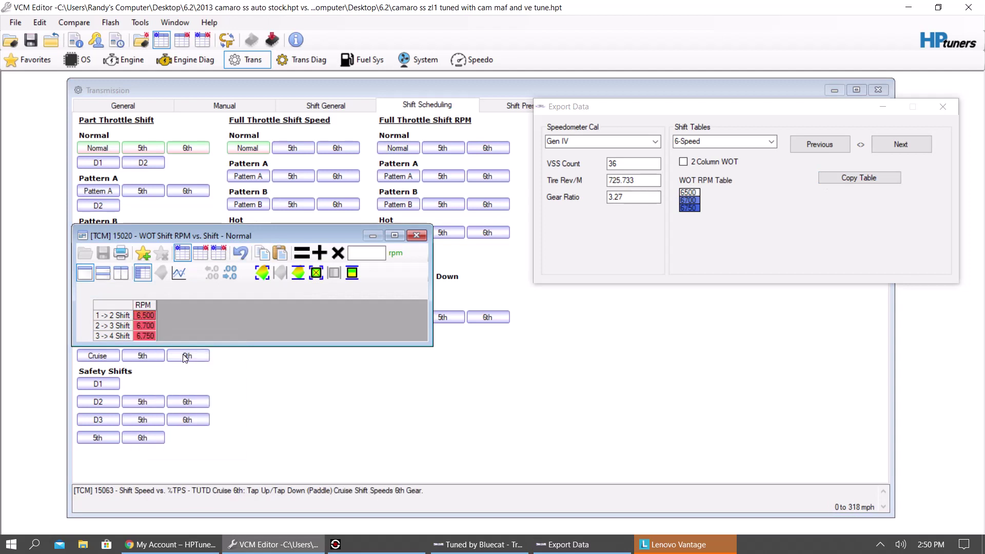
{"action": "left_click", "coordinate": [416, 235]}
Advance through the generated 5th and 6th WOT RPM tables to the TCC table
{"action": "left_click", "coordinate": [908, 142]}
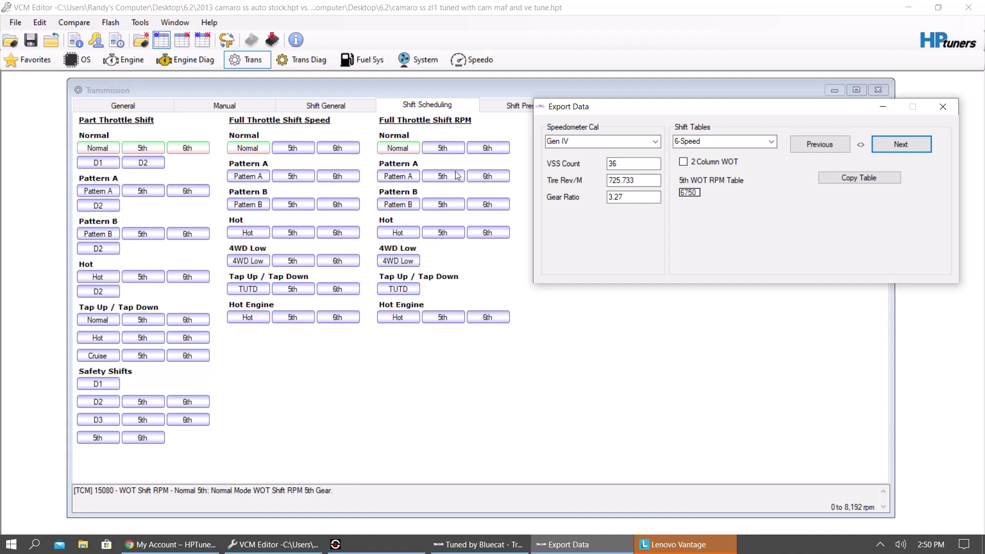
{"action": "left_click", "coordinate": [901, 144]}
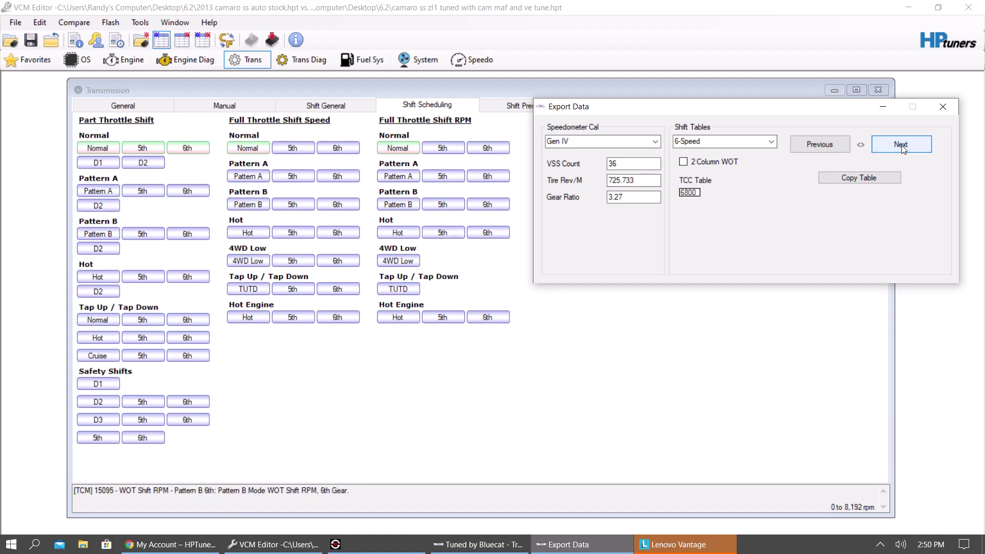
{"action": "left_click", "coordinate": [892, 178]}
{"action": "left_click", "coordinate": [639, 373]}
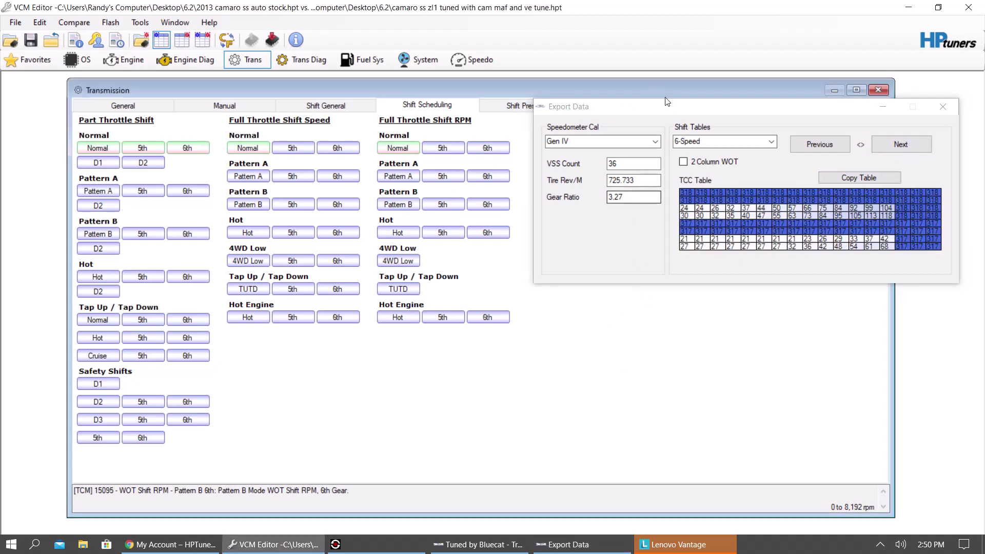
Move the export window out of the way and open VCM Editor's torque converter apply/release settings
{"action": "left_click_drag", "start_coordinate": [666, 102], "coordinate": [652, 257]}
{"action": "left_click", "coordinate": [718, 105]}
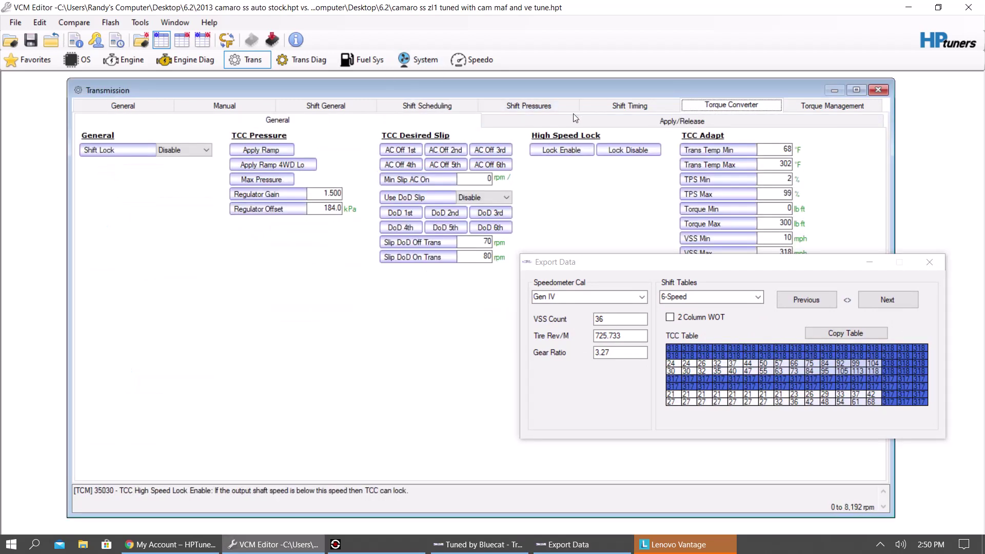
{"action": "left_click", "coordinate": [575, 120]}
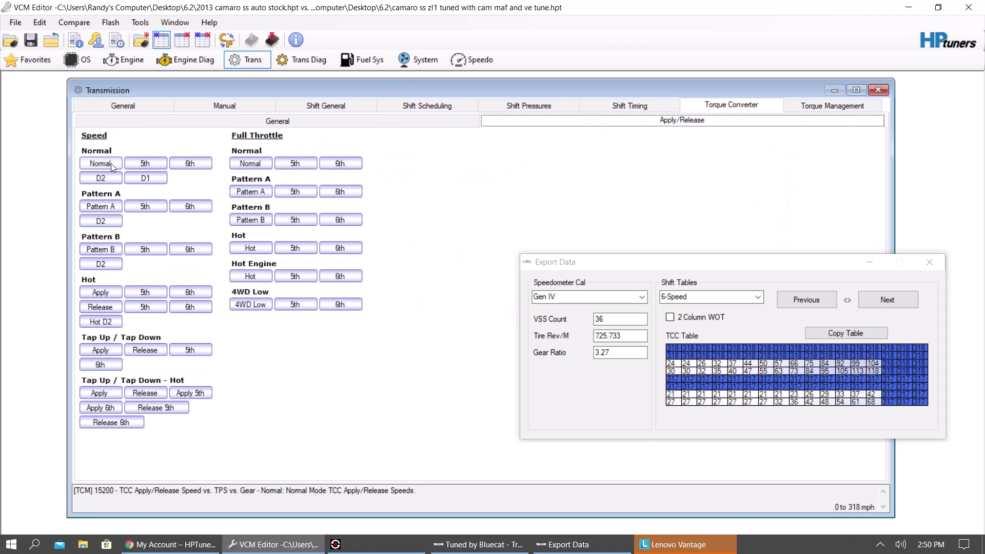
Copy the generated TCC table into the Normal TCC apply/release speed table
{"action": "left_click", "coordinate": [112, 165]}
{"action": "left_click", "coordinate": [836, 336]}
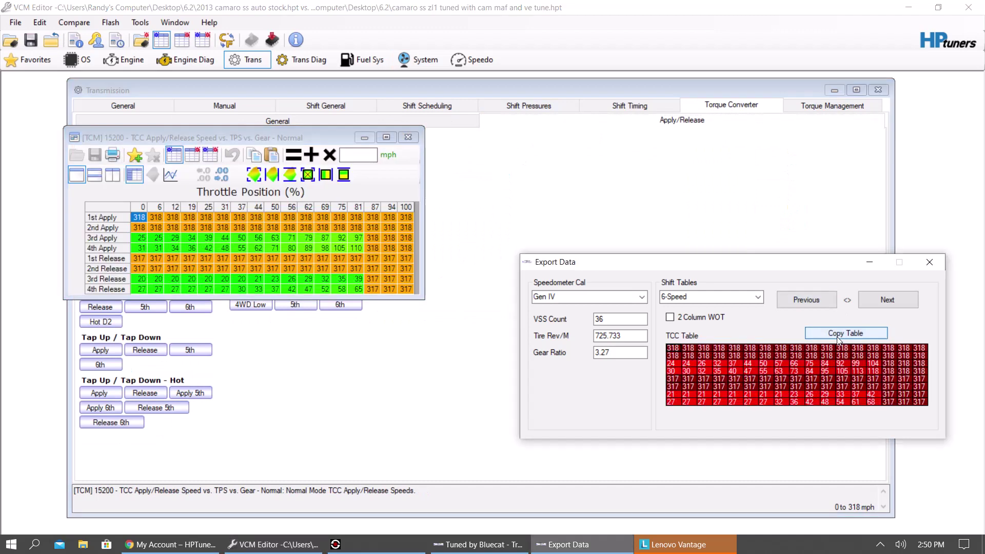
{"action": "right_click", "coordinate": [134, 218]}
{"action": "left_click", "coordinate": [173, 258]}
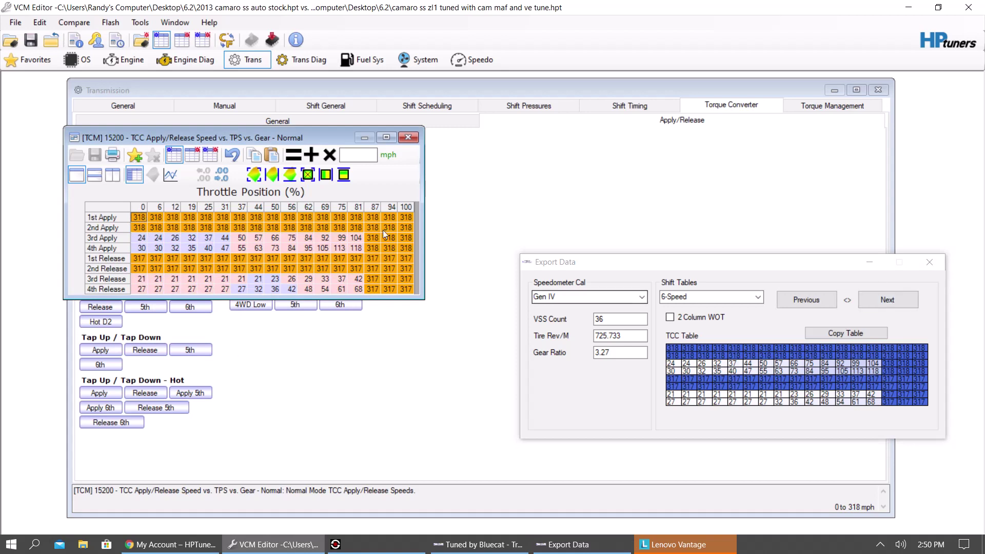
Check the torque converter gear settings in the Trans Table Generator, and return to VCM Editor to close the TCC table
{"action": "left_click", "coordinate": [476, 544]}
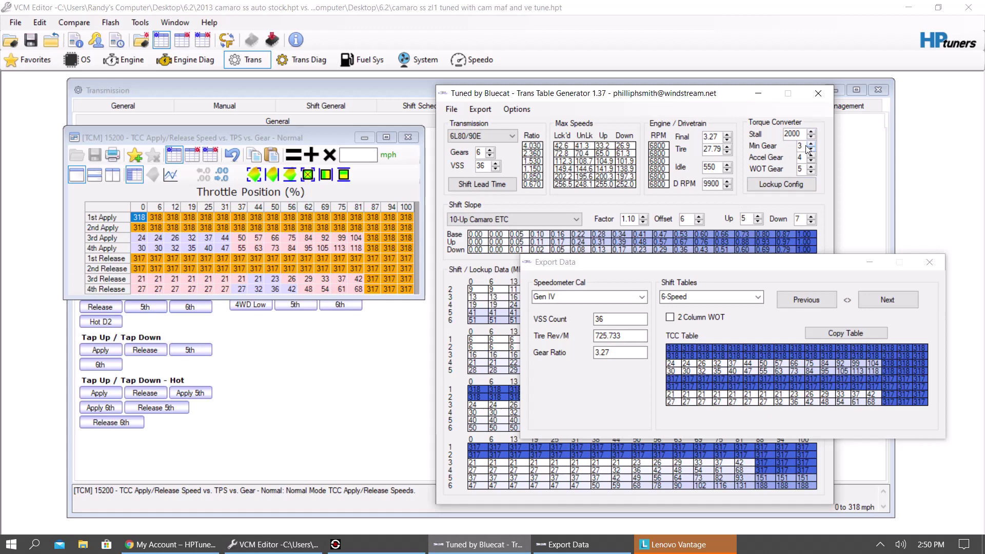
{"action": "left_click", "coordinate": [327, 142]}
{"action": "left_click", "coordinate": [407, 137]}
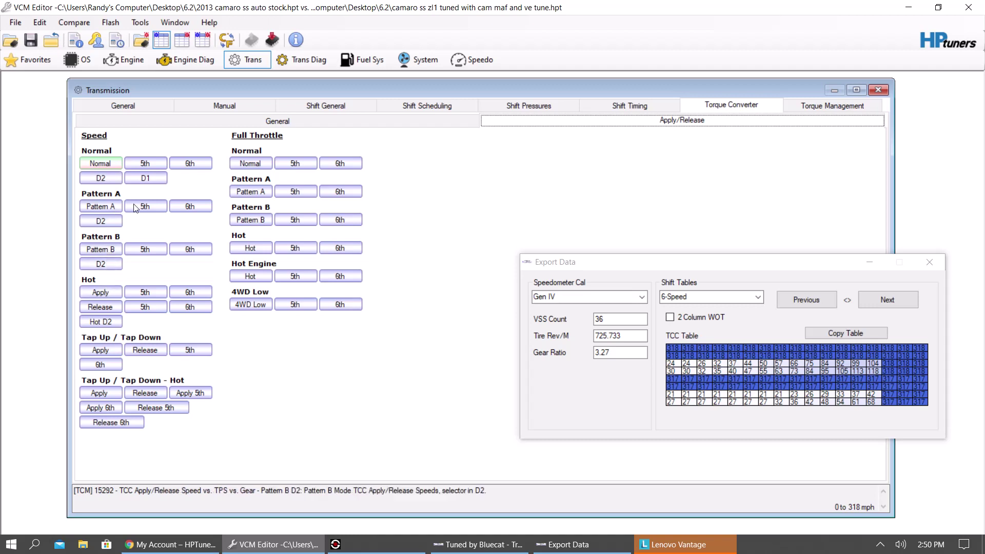
Copy the generated TCC WOT table into the full-throttle Normal TCC apply/release table, and close both that table and the export window
{"action": "left_click", "coordinate": [875, 300]}
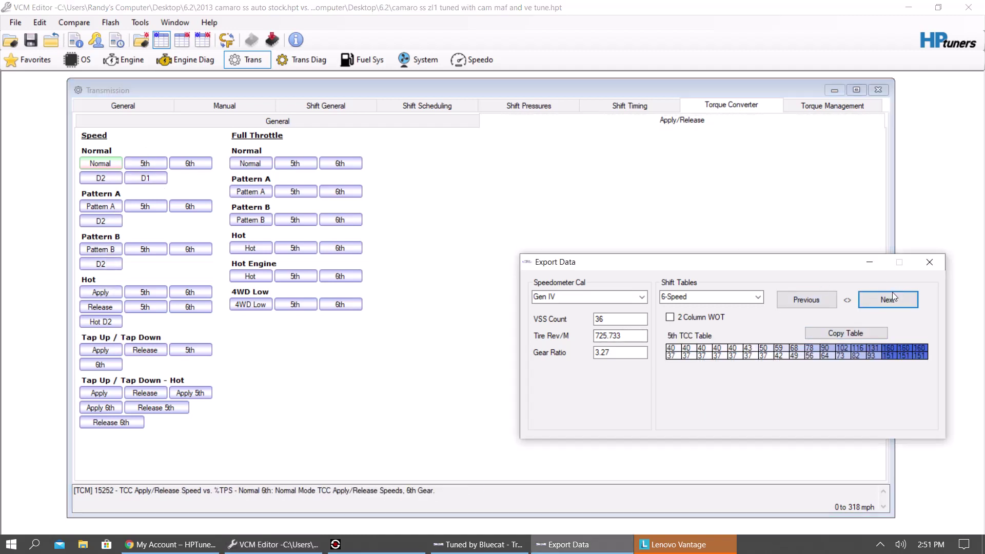
{"action": "left_click", "coordinate": [891, 292]}
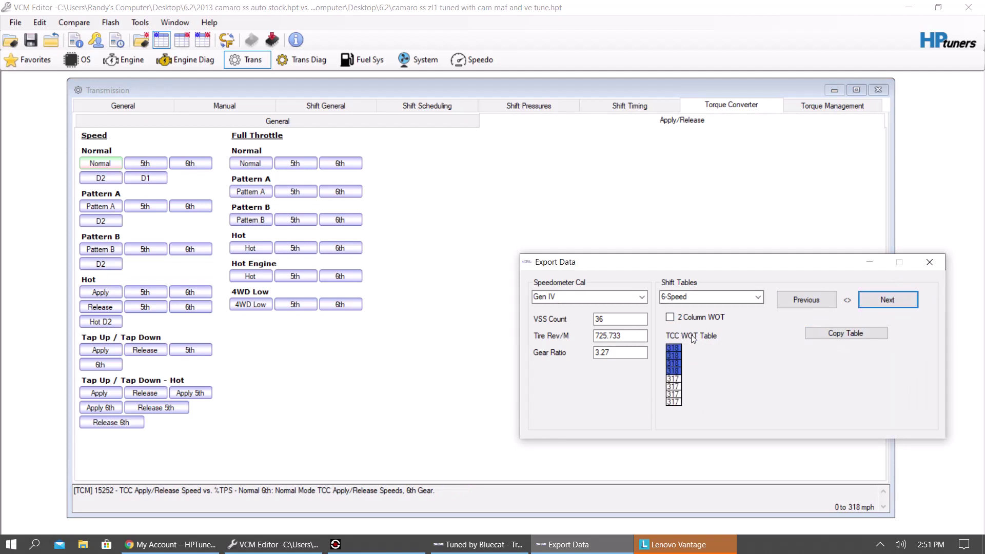
{"action": "left_click", "coordinate": [851, 334]}
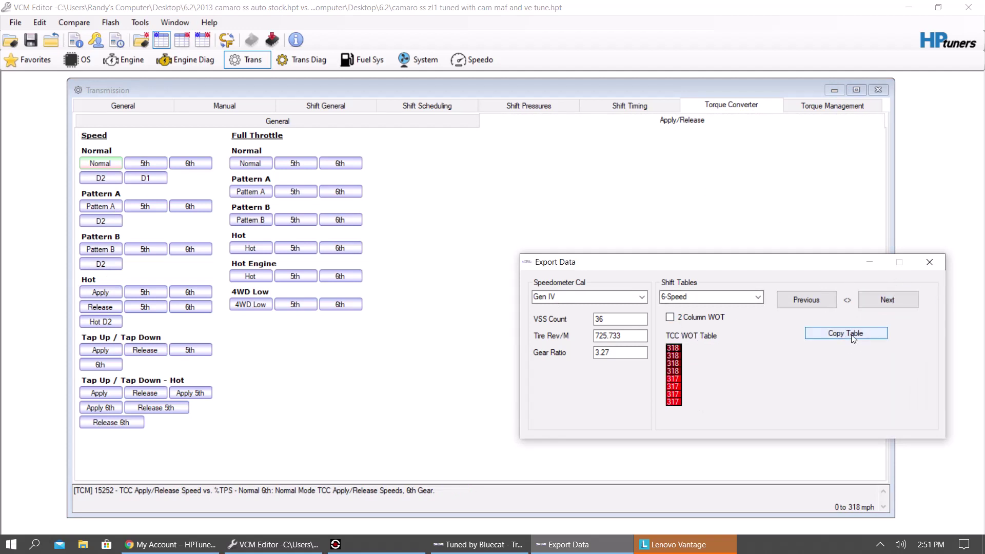
{"action": "left_click", "coordinate": [256, 164]}
{"action": "right_click", "coordinate": [219, 299]}
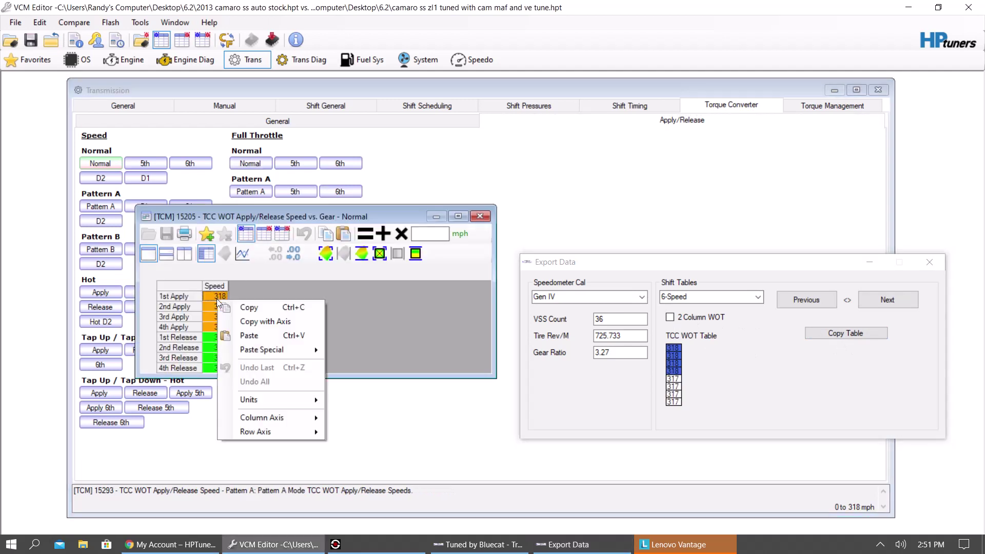
{"action": "left_click", "coordinate": [248, 336]}
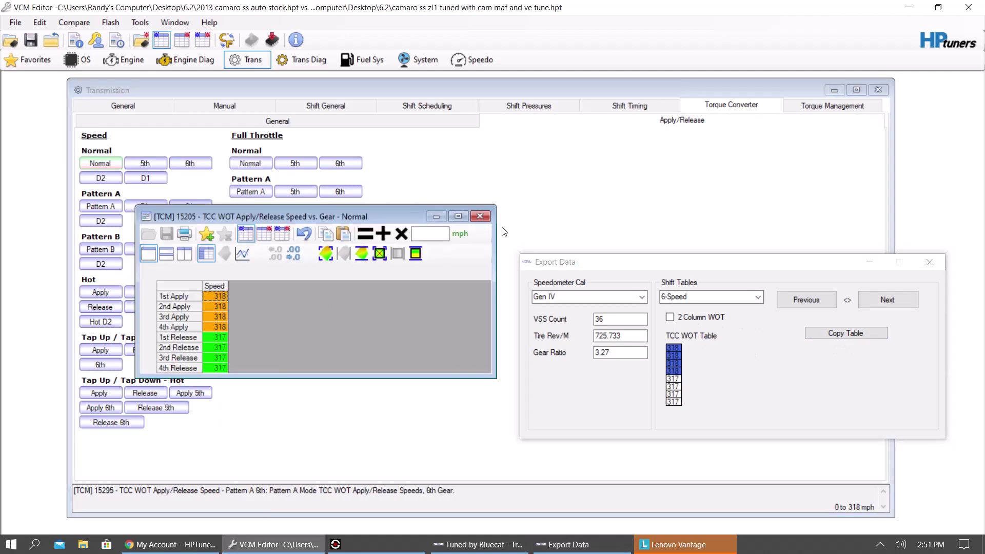
{"action": "left_click", "coordinate": [480, 216]}
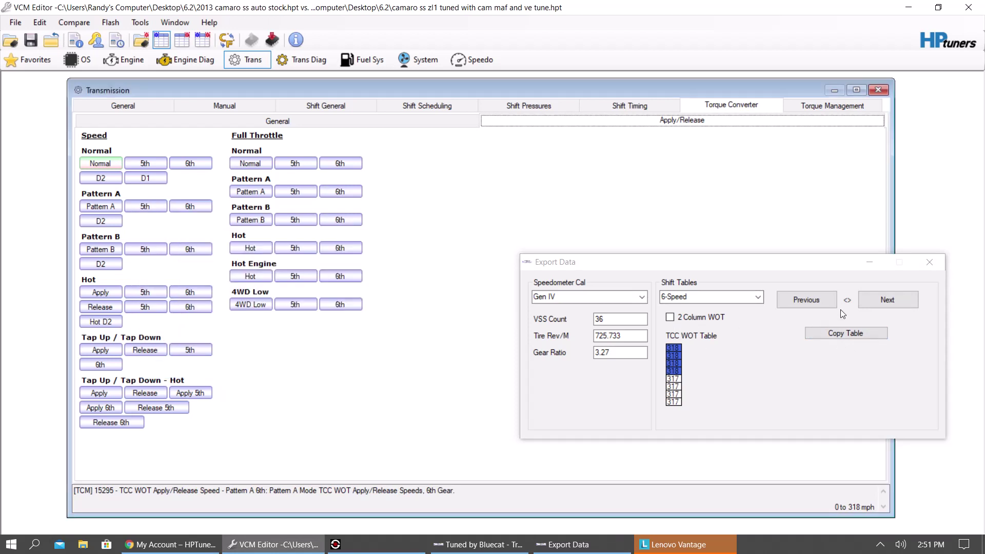
{"action": "left_click", "coordinate": [883, 299]}
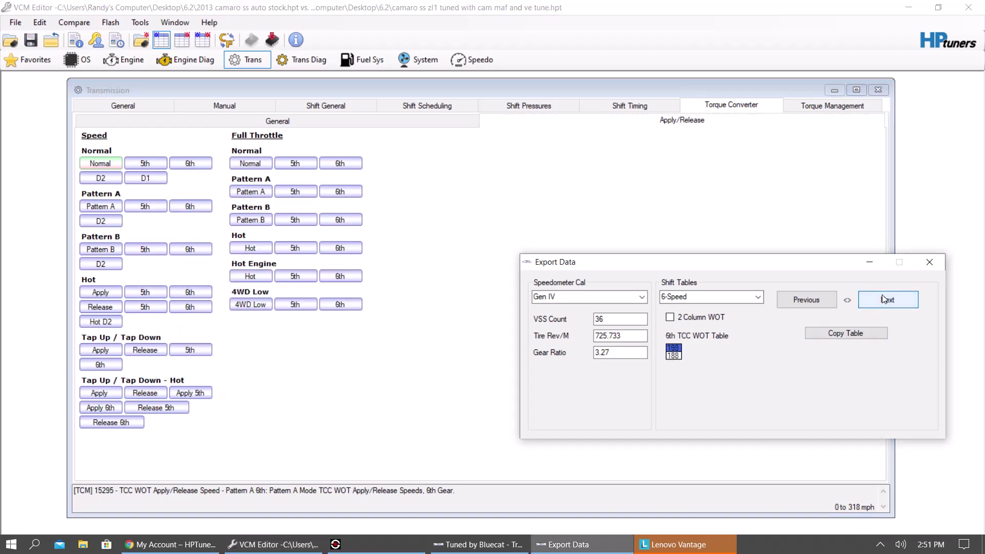
{"action": "left_click", "coordinate": [929, 263]}
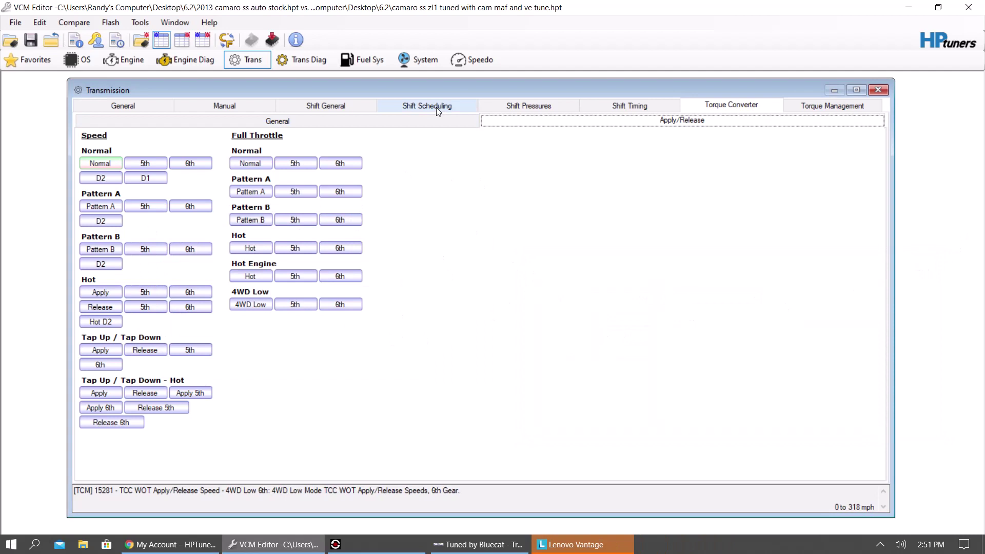
Multiply the entire Max Line Pressure table in the shift pressure settings by 1.05, and close the table
{"action": "left_click", "coordinate": [524, 104]}
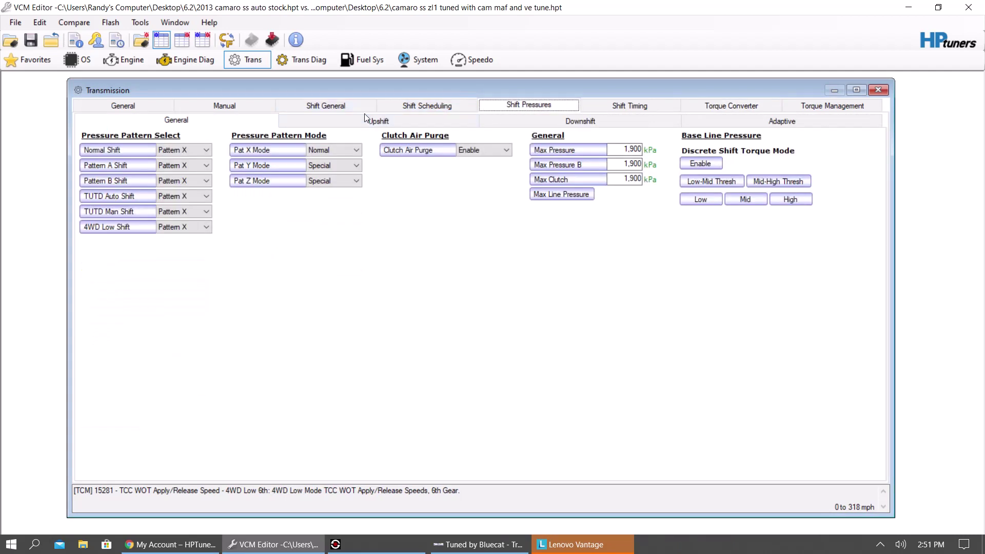
{"action": "left_click", "coordinate": [554, 197]}
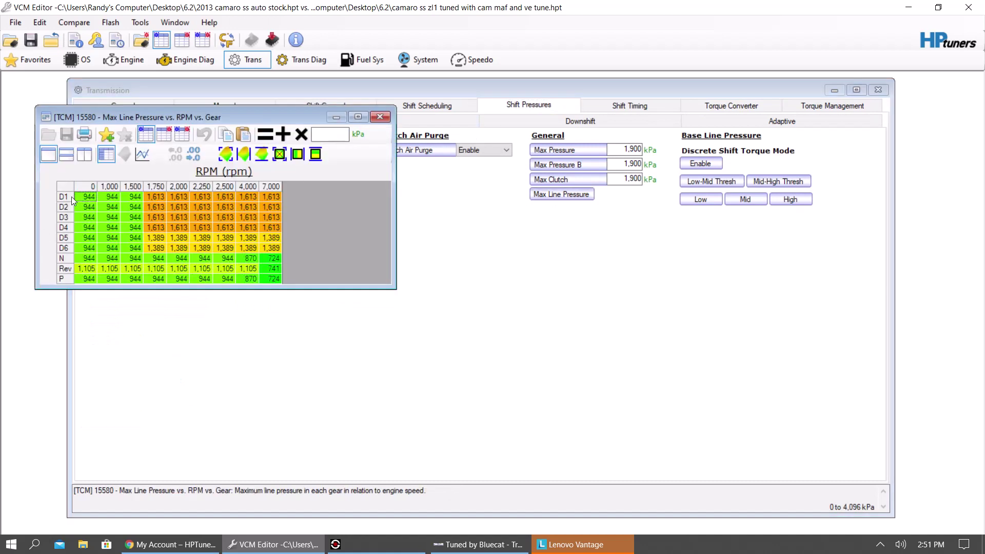
{"action": "left_click", "coordinate": [70, 190]}
{"action": "left_click", "coordinate": [335, 135]}
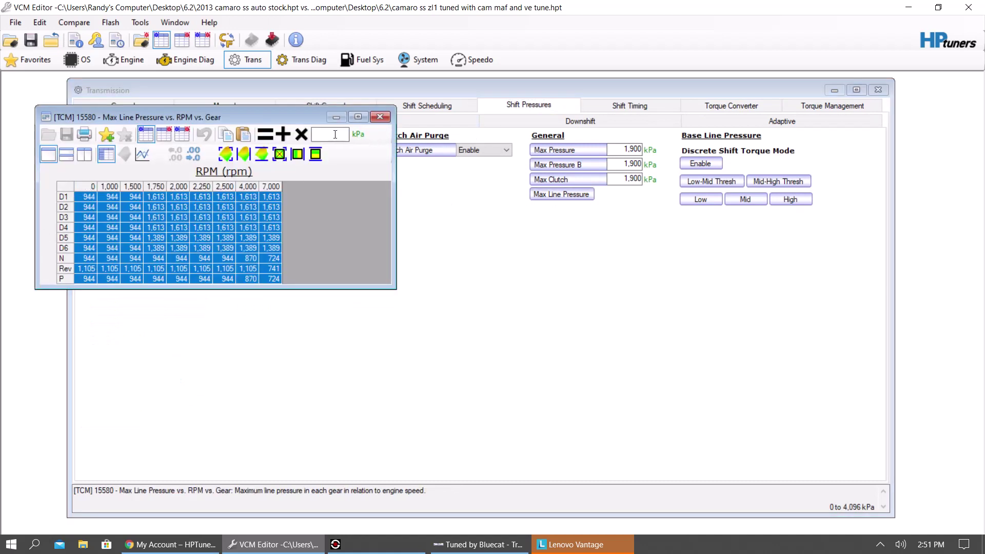
{"action": "left_click", "coordinate": [303, 134]}
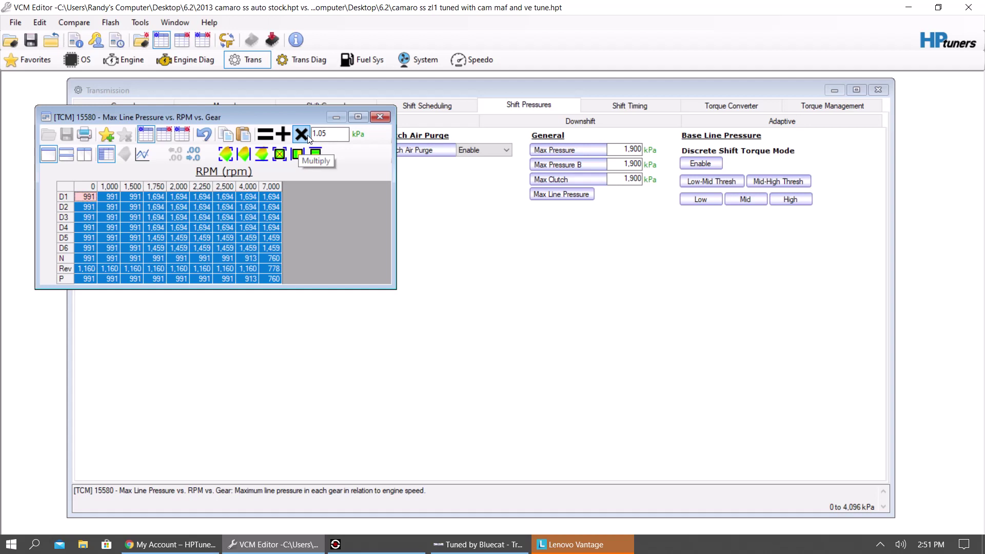
{"action": "left_click", "coordinate": [385, 115]}
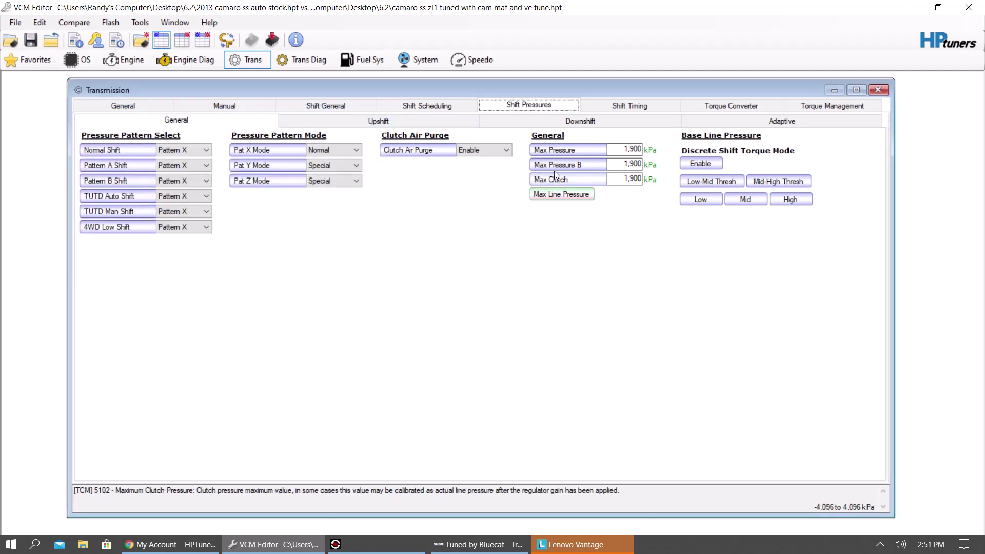
Multiply the entire Pattern X 1-2 upshift base pressure table by 1.05, and close the table
{"action": "left_click", "coordinate": [433, 119]}
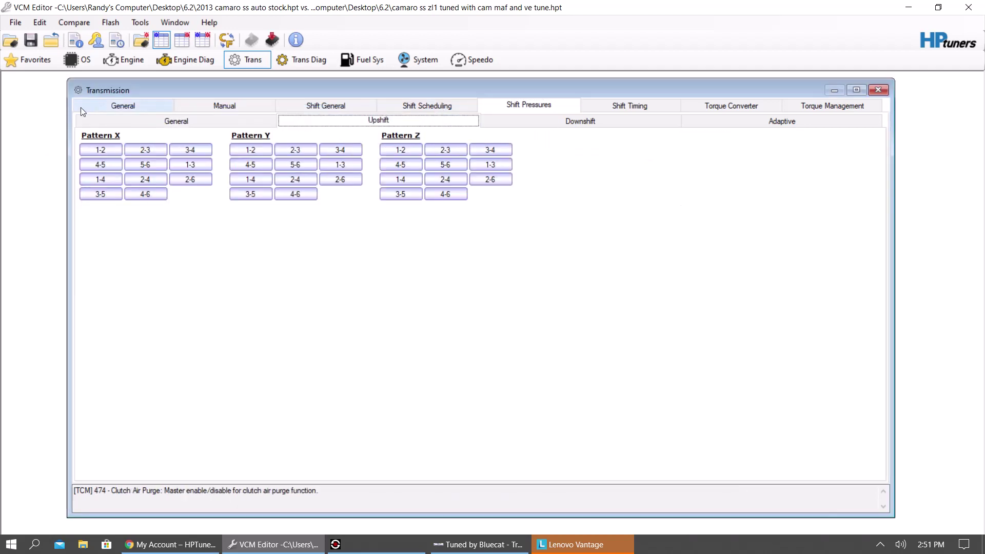
{"action": "left_click", "coordinate": [105, 147]}
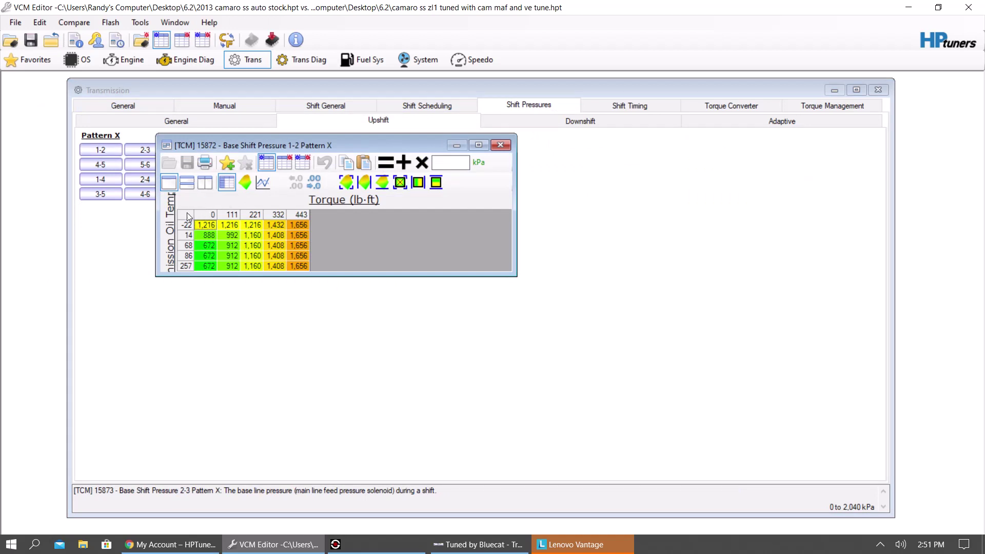
{"action": "left_click", "coordinate": [188, 216]}
{"action": "left_click", "coordinate": [449, 162]}
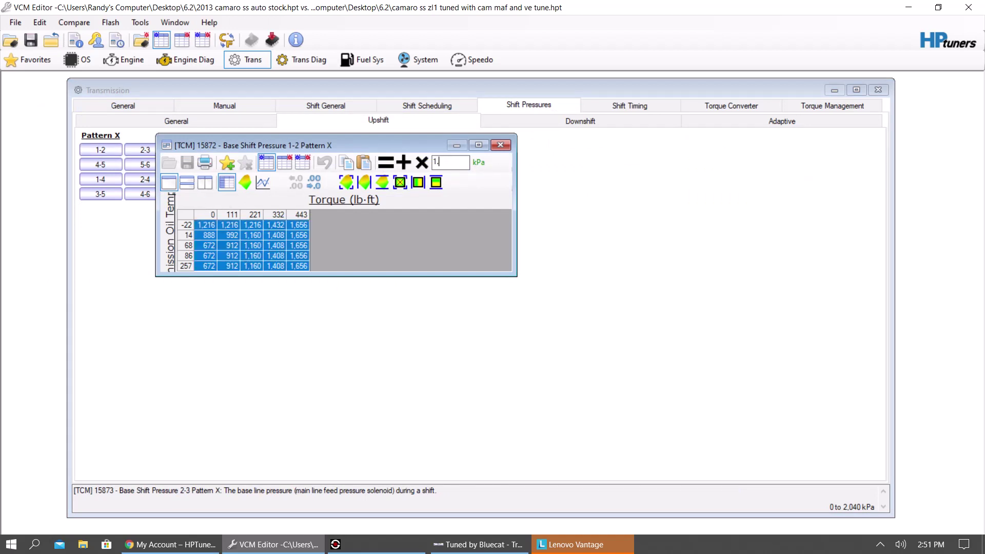
{"action": "left_click", "coordinate": [422, 163]}
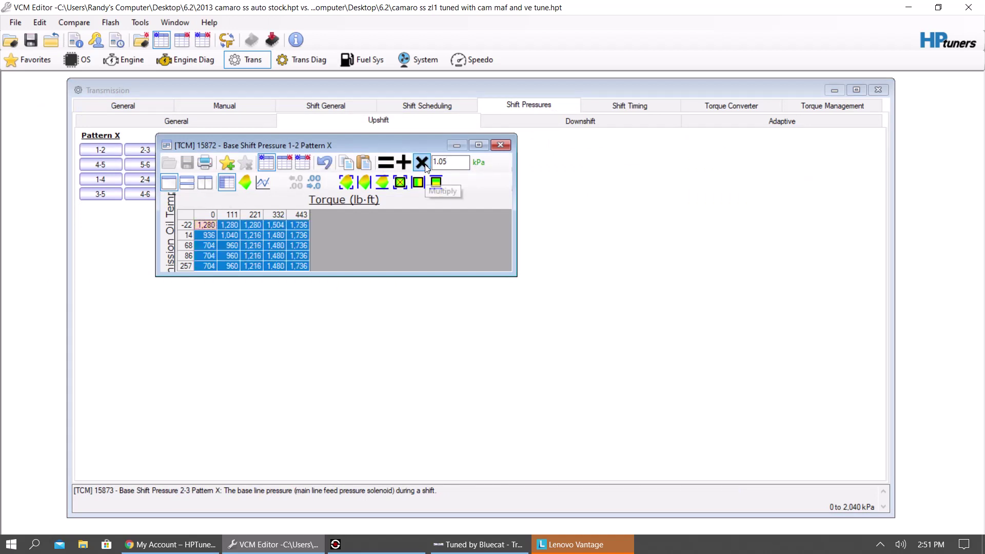
{"action": "left_click", "coordinate": [500, 146]}
Multiply all cells of the Pattern X 2-3 upshift base pressure table by 1.05, and close it
{"action": "left_click", "coordinate": [136, 149]}
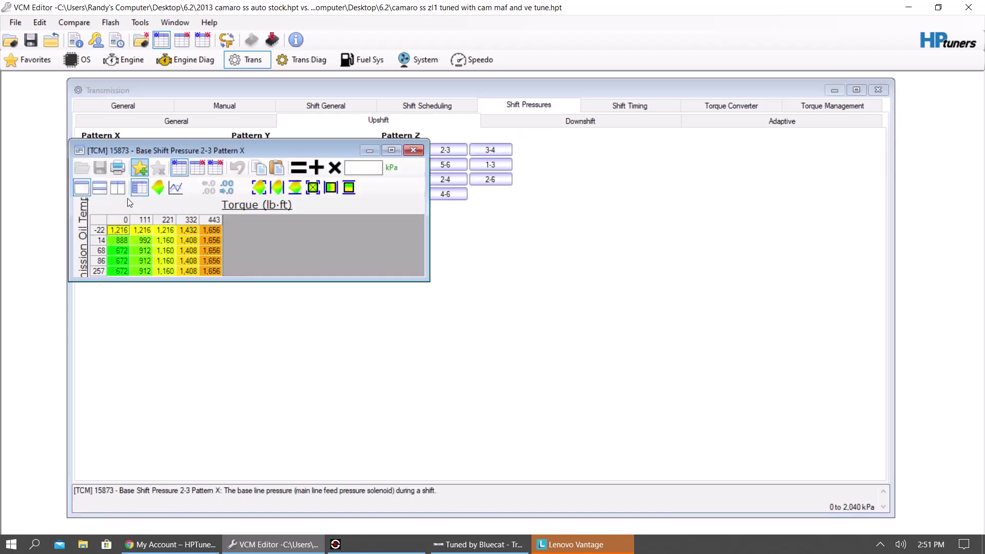
{"action": "left_click", "coordinate": [99, 220]}
{"action": "left_click", "coordinate": [350, 167]}
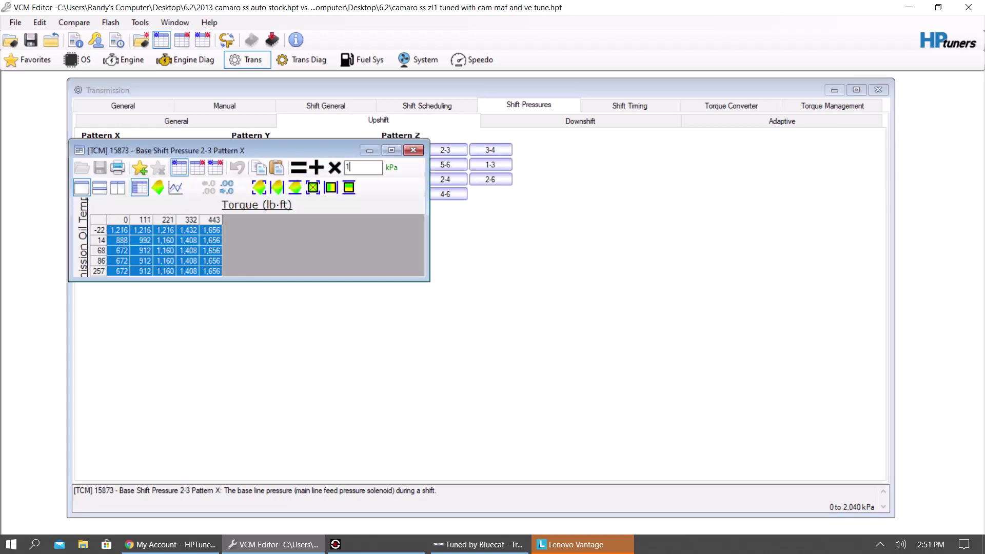
{"action": "left_click", "coordinate": [335, 168]}
{"action": "left_click", "coordinate": [414, 150]}
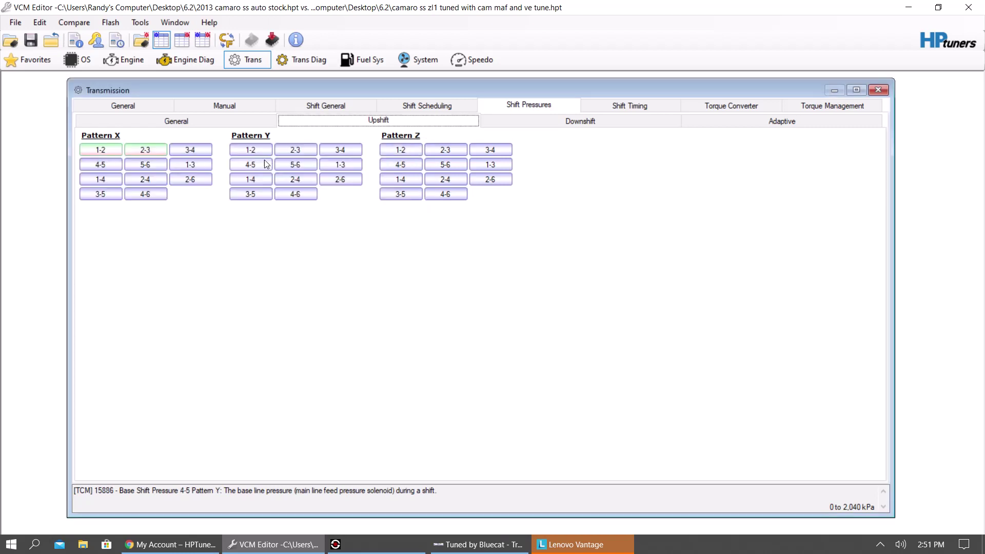
Scale the whole Pattern X 3-4 upshift base pressure table by 1.05, and close it
{"action": "left_click", "coordinate": [190, 150]}
{"action": "left_click", "coordinate": [109, 239]}
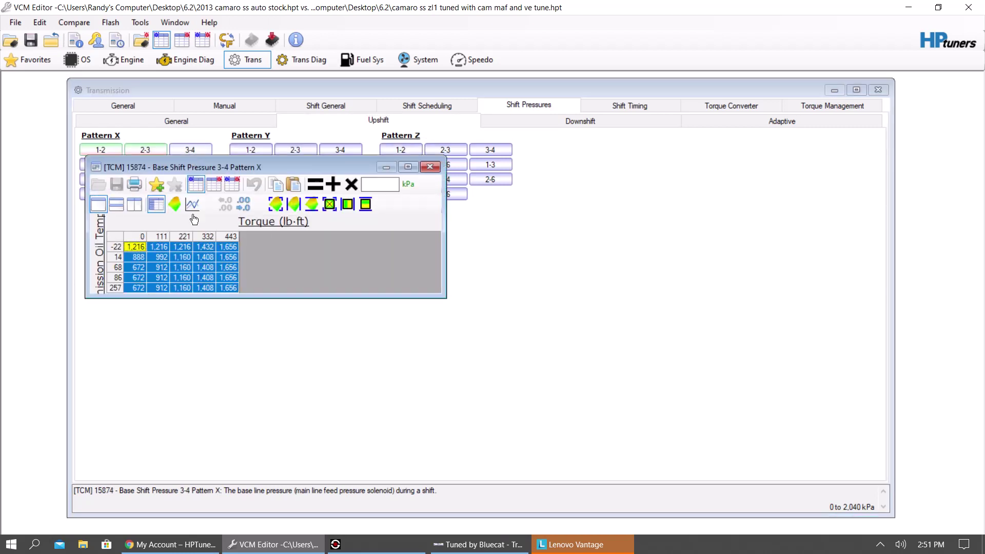
{"action": "left_click", "coordinate": [381, 184]}
{"action": "left_click", "coordinate": [351, 185]}
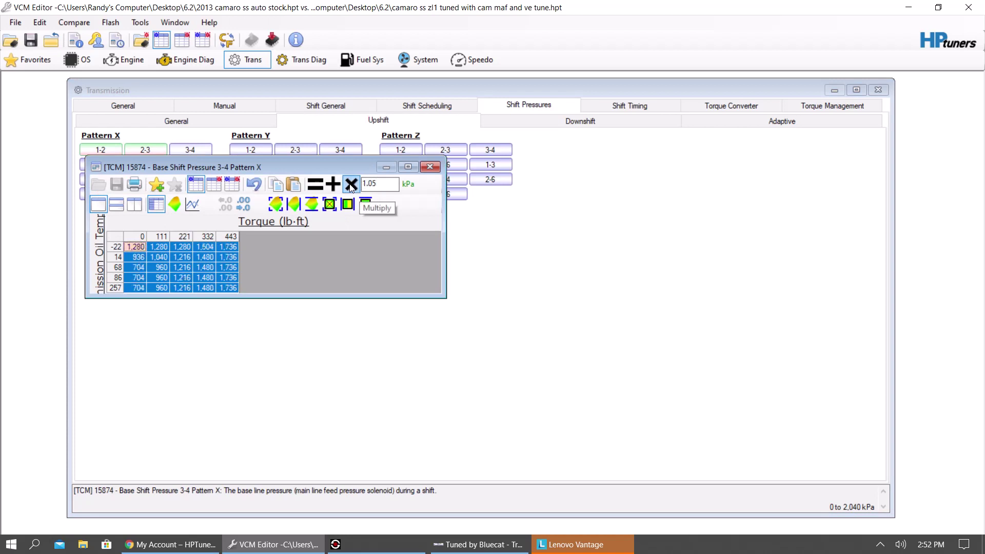
{"action": "left_click", "coordinate": [430, 167]}
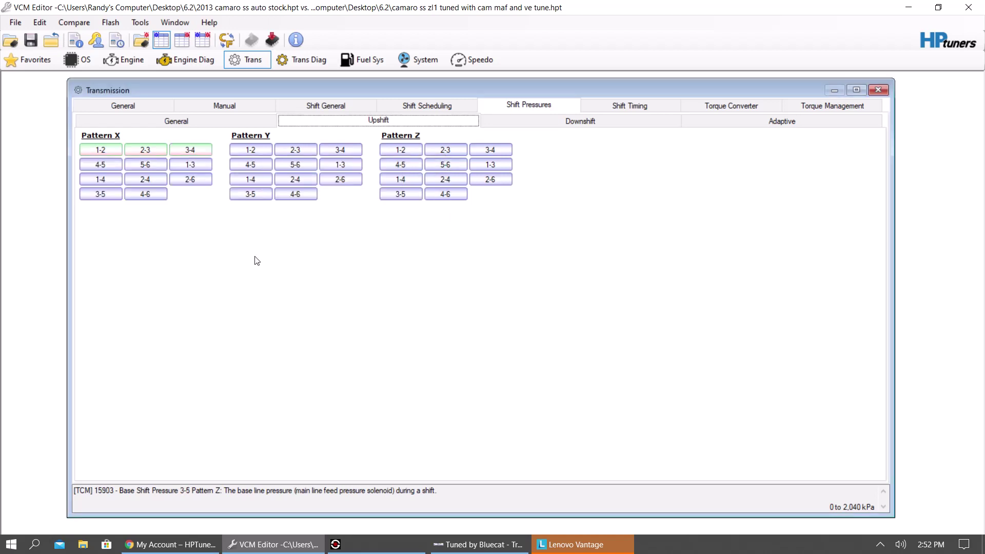
Review the shift scheduling page and the general, upshift, downshift and adaptive shift pressure settings
{"action": "left_click", "coordinate": [202, 110]}
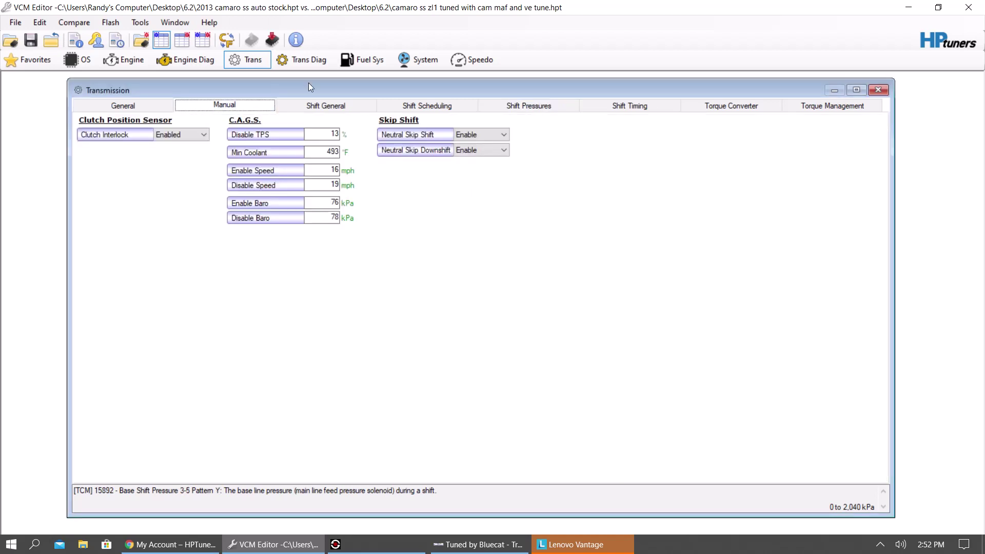
{"action": "left_click", "coordinate": [423, 106]}
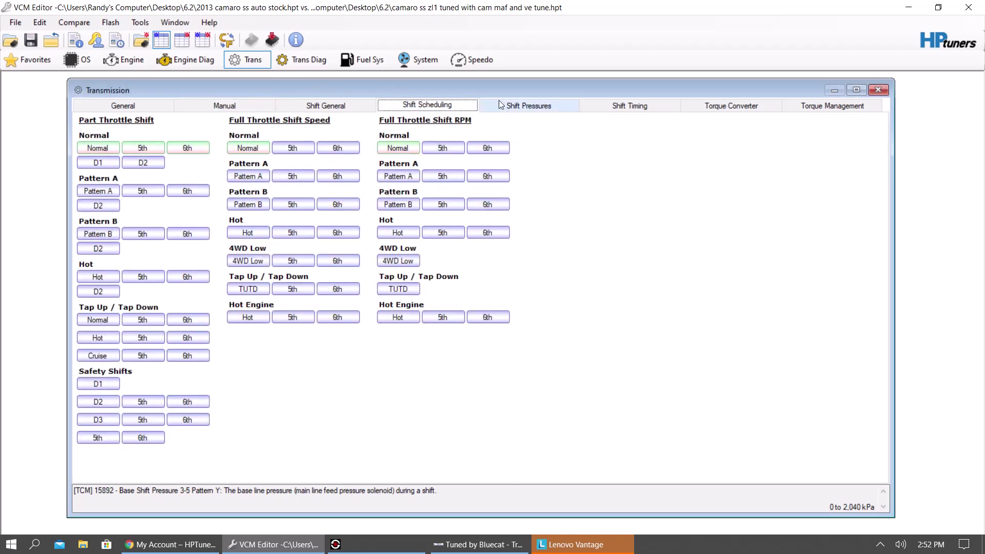
{"action": "left_click", "coordinate": [543, 105]}
{"action": "left_click", "coordinate": [226, 120]}
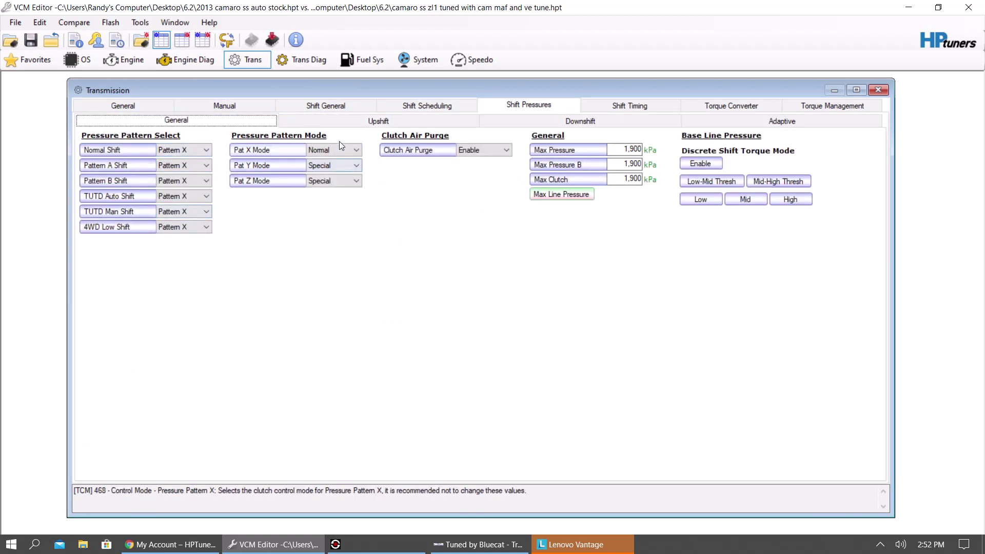
{"action": "left_click", "coordinate": [353, 124]}
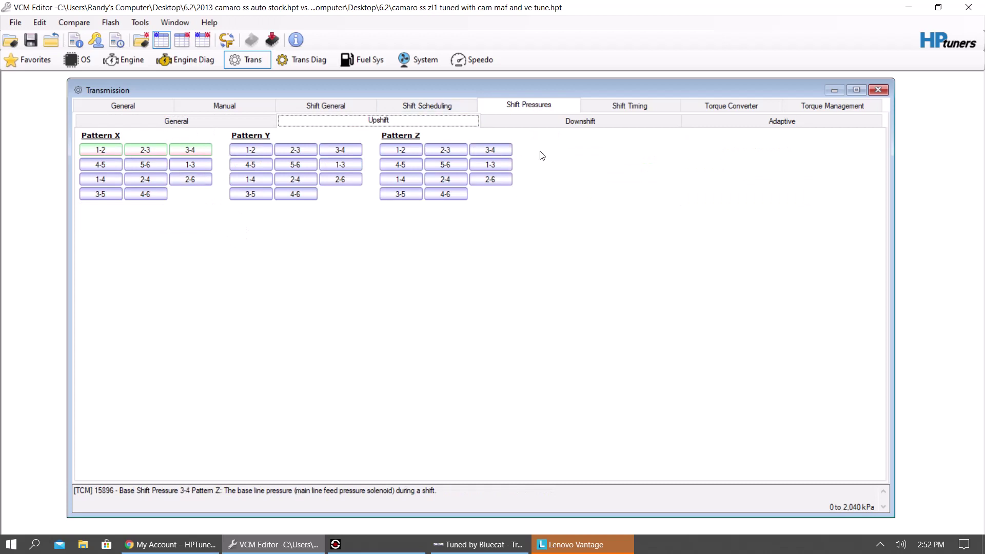
{"action": "left_click", "coordinate": [549, 123]}
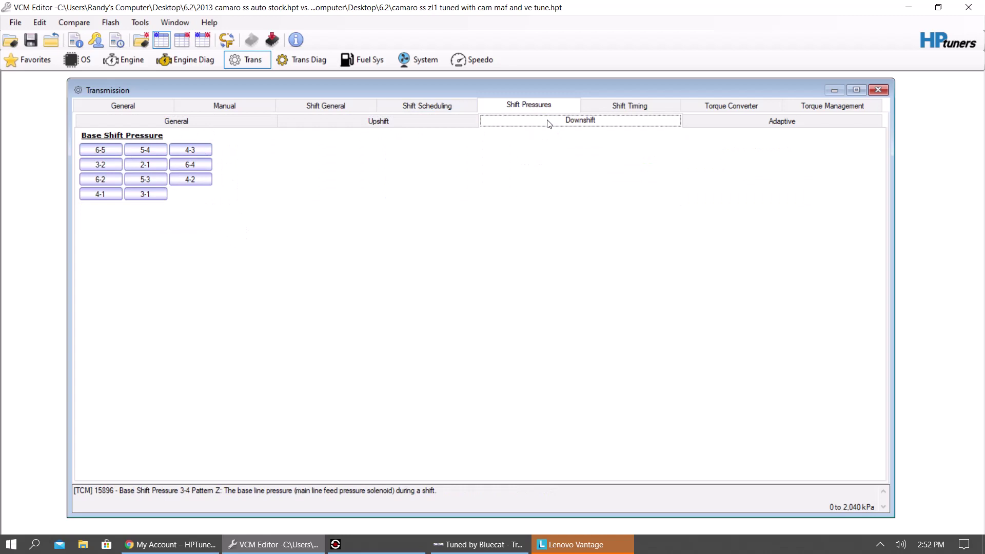
{"action": "left_click", "coordinate": [739, 123]}
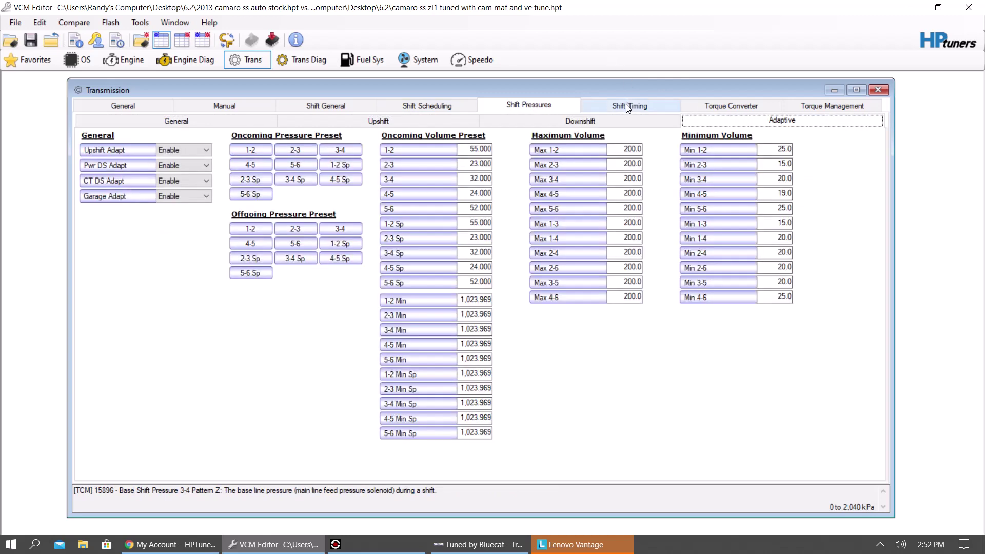
Multiply the entire Normal 1-2 torque adder table in the upshift timing settings by .95, and close the table
{"action": "left_click", "coordinate": [628, 106]}
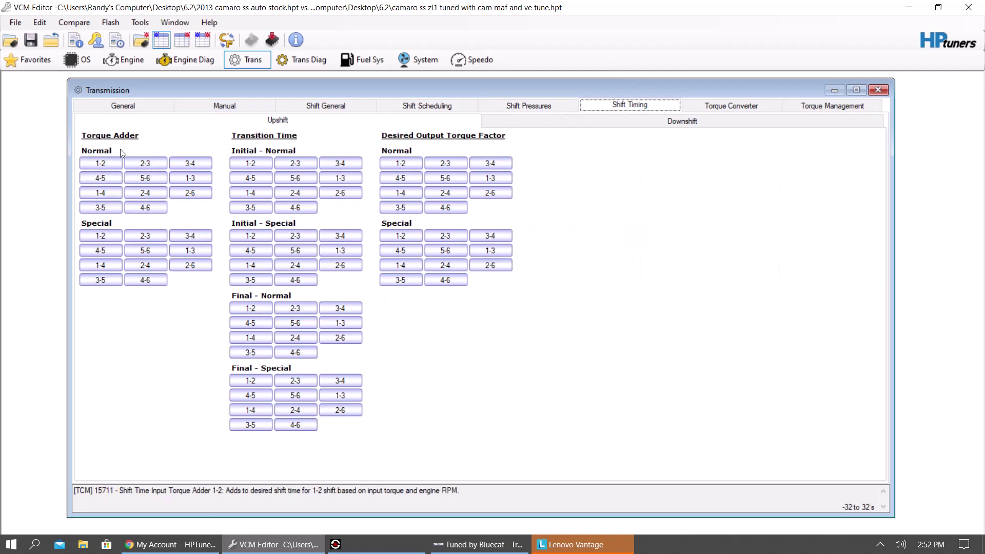
{"action": "left_click", "coordinate": [112, 164]}
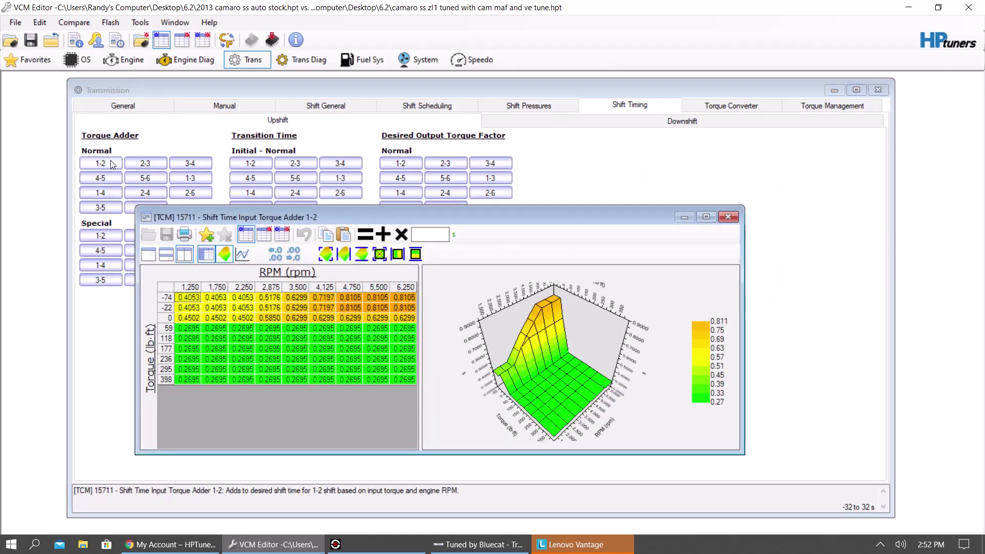
{"action": "left_click", "coordinate": [164, 288]}
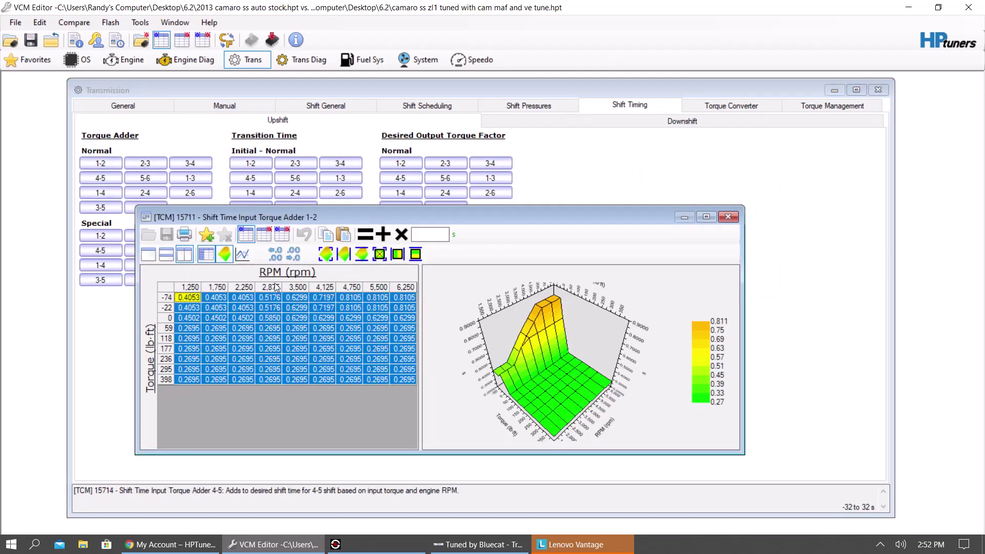
{"action": "left_click", "coordinate": [428, 240]}
{"action": "left_click", "coordinate": [402, 234]}
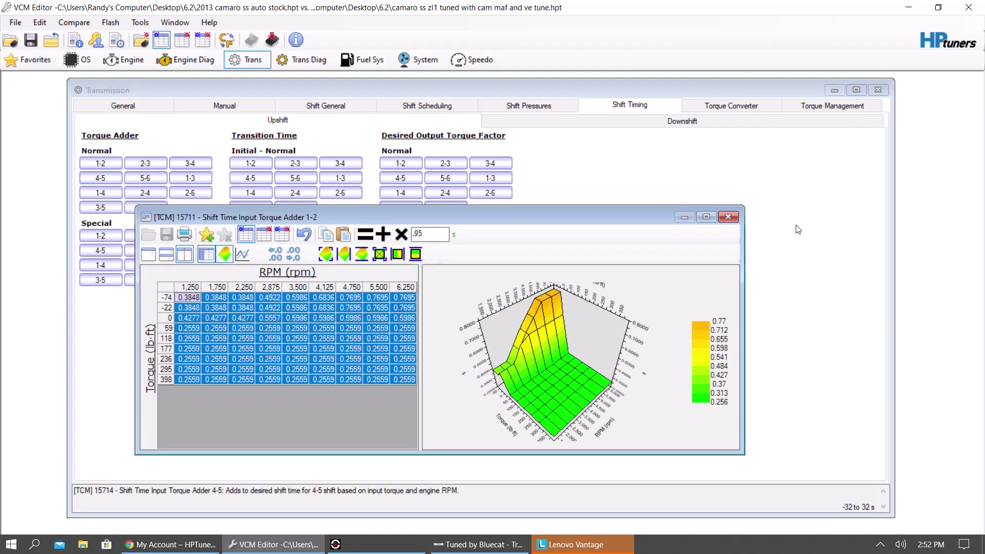
{"action": "left_click", "coordinate": [735, 218]}
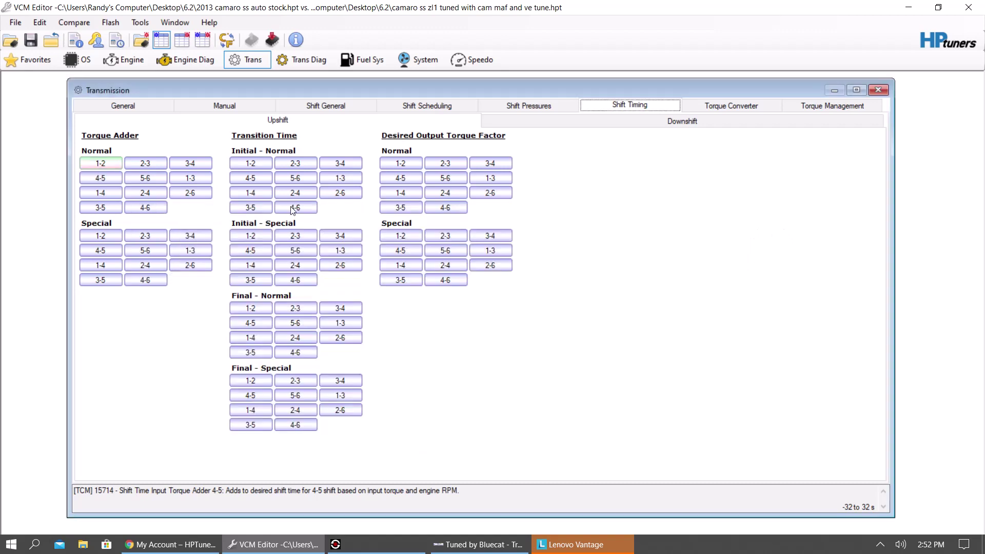
Multiply all cells of the Normal 2-3 upshift torque adder table by .95, and close it
{"action": "left_click", "coordinate": [141, 161]}
{"action": "left_click", "coordinate": [182, 313]}
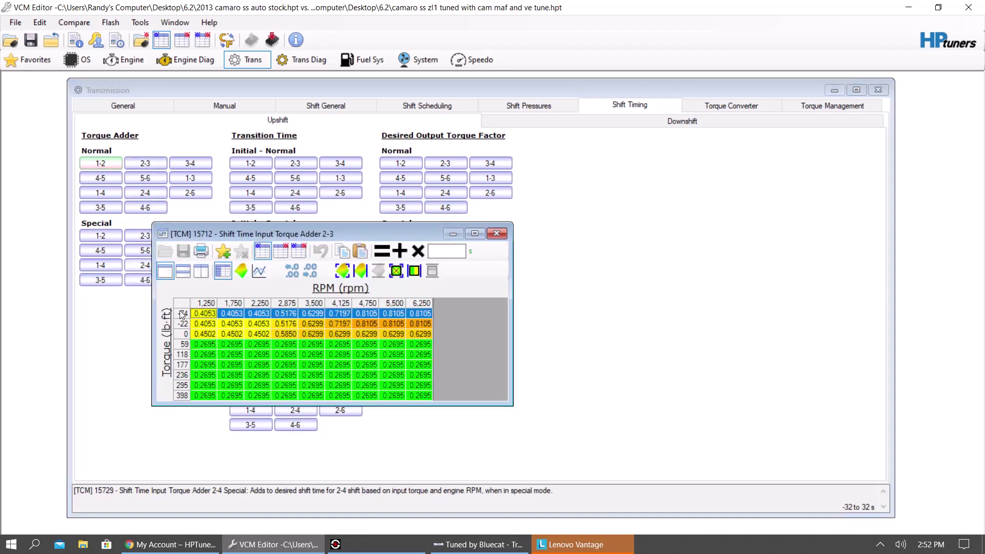
{"action": "left_click", "coordinate": [182, 307]}
{"action": "left_click", "coordinate": [436, 251]}
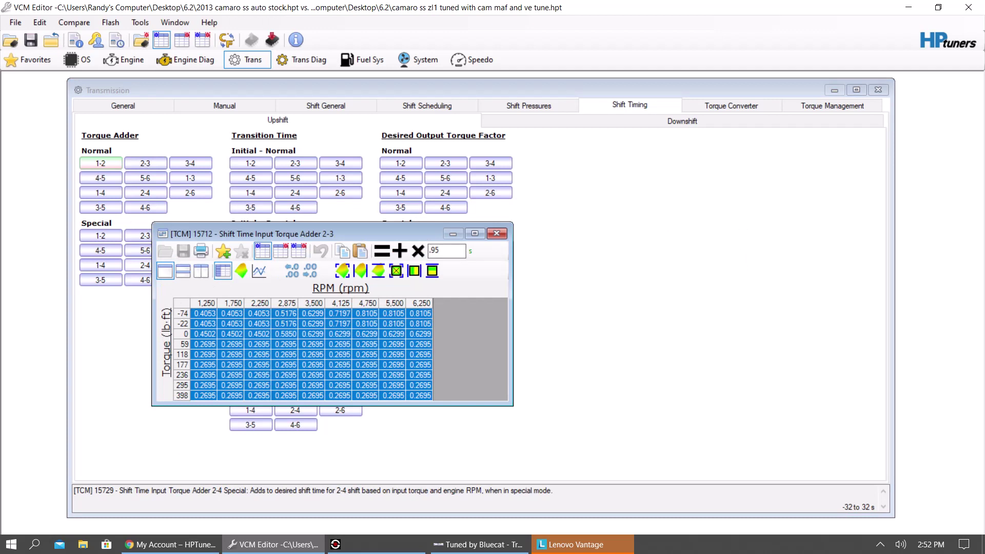
{"action": "left_click", "coordinate": [417, 250]}
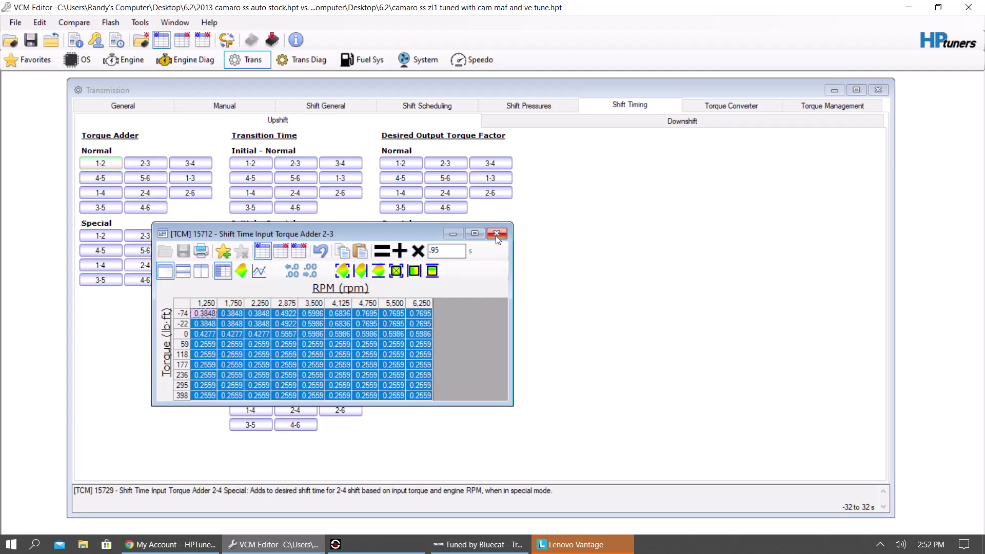
{"action": "left_click", "coordinate": [496, 234]}
Multiply the whole Normal 3-4 upshift torque adder table by the same factor as the 2-3 table, and close it
{"action": "left_click", "coordinate": [201, 164]}
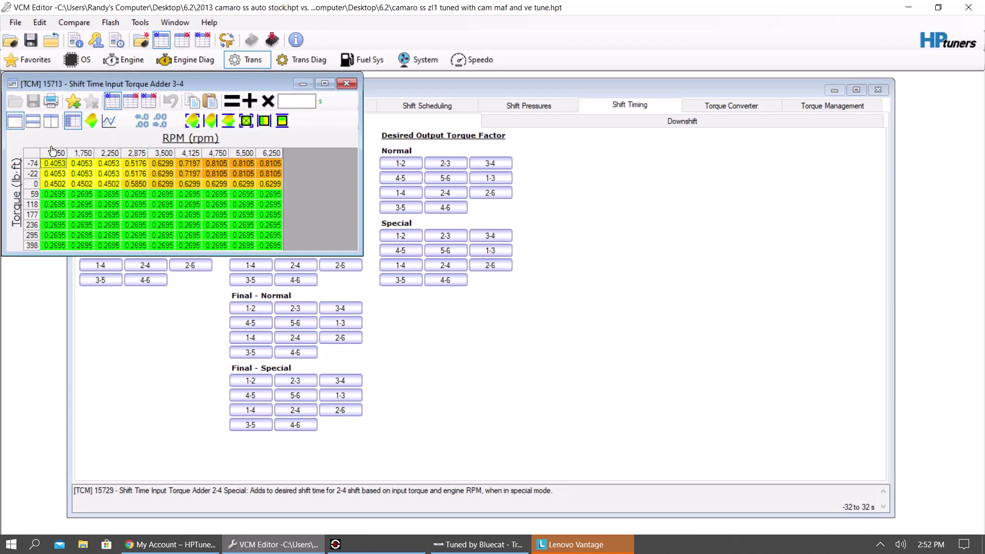
{"action": "left_click", "coordinate": [40, 150]}
{"action": "left_click", "coordinate": [303, 102]}
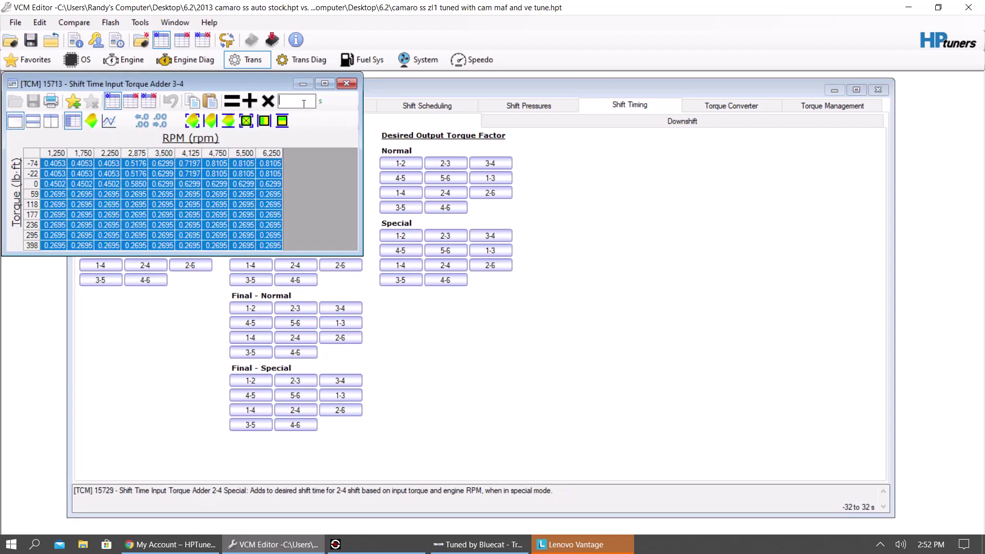
{"action": "left_click", "coordinate": [268, 102]}
{"action": "left_click", "coordinate": [346, 83]}
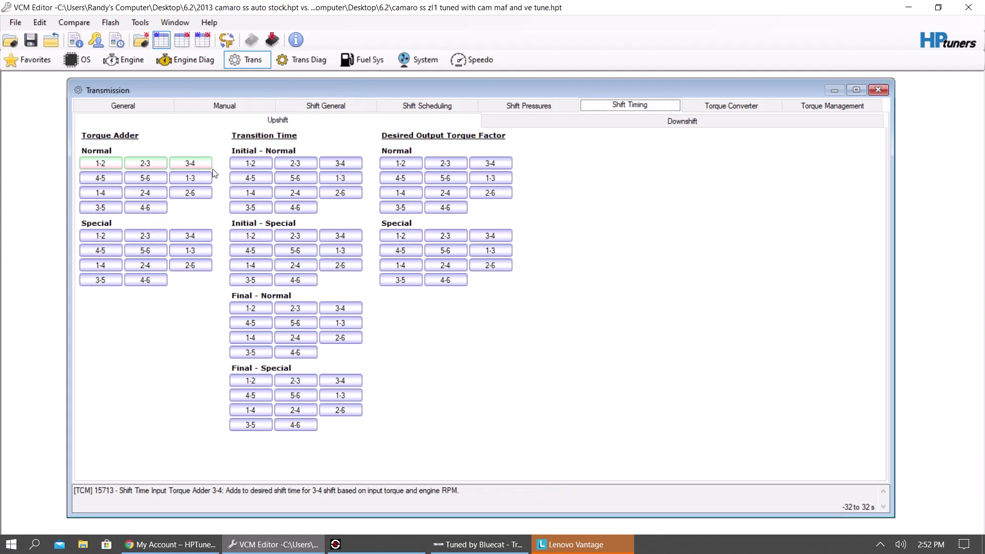
Check the Initial - Normal 1-2 transition time table and the downshift timing settings
{"action": "left_click", "coordinate": [268, 162]}
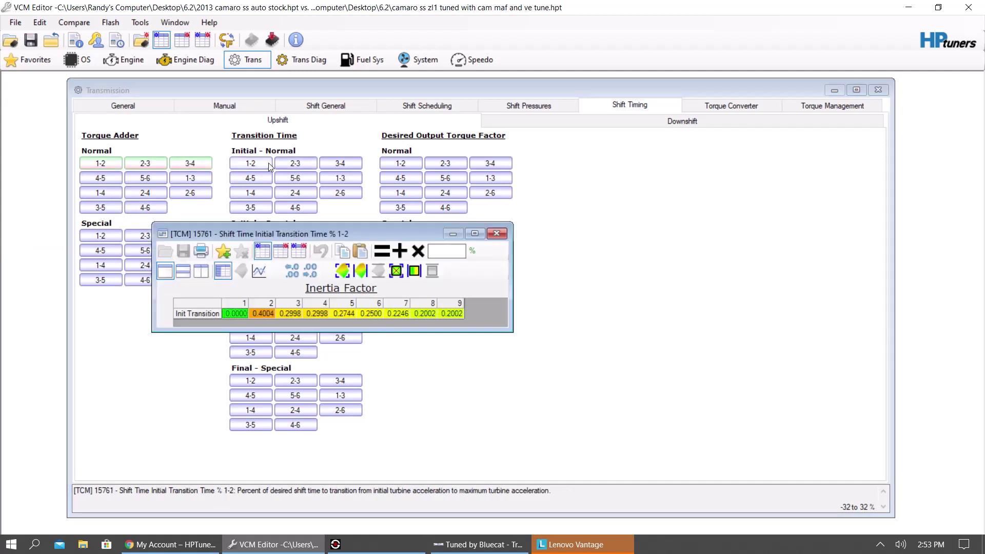
{"action": "left_click", "coordinate": [497, 233]}
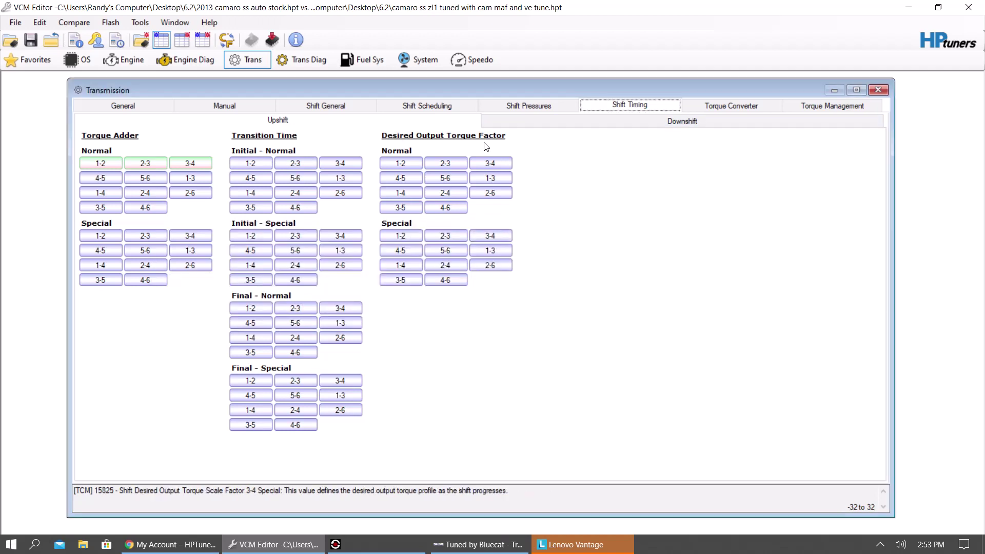
{"action": "left_click", "coordinate": [585, 124]}
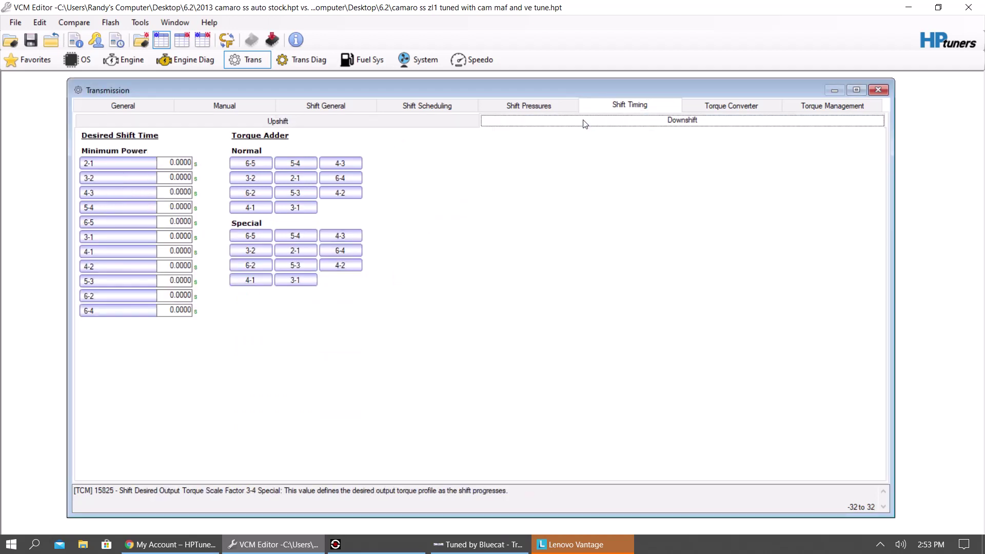
Check the torque converter's TCC desired slip tables with AC off for 1st, 2nd and 3rd gear, closing each one
{"action": "left_click", "coordinate": [700, 108]}
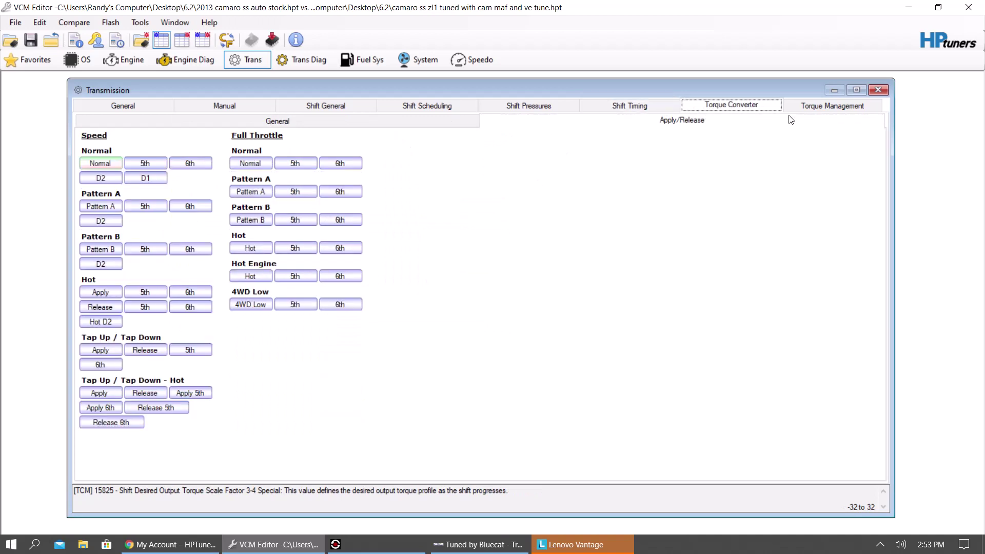
{"action": "left_click", "coordinate": [453, 122]}
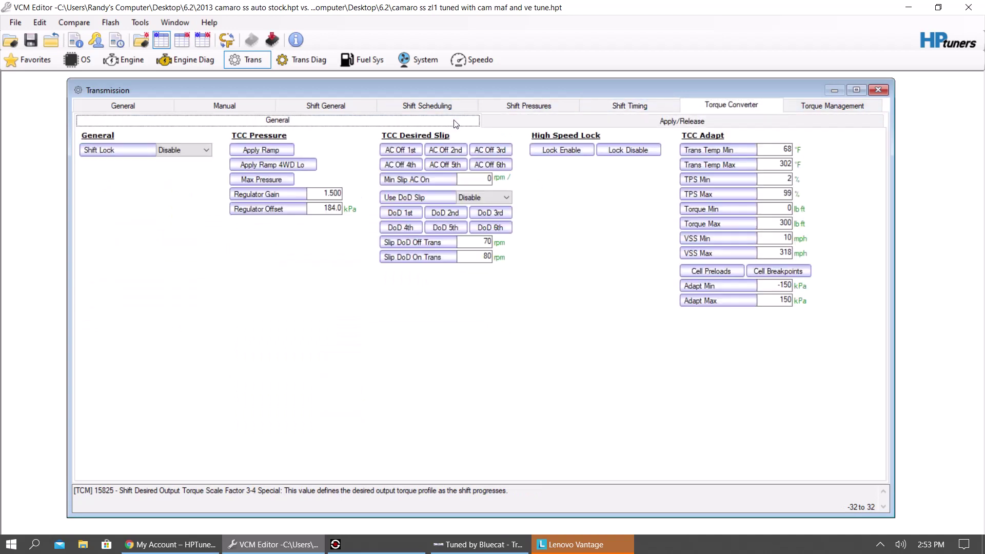
{"action": "left_click", "coordinate": [410, 149]}
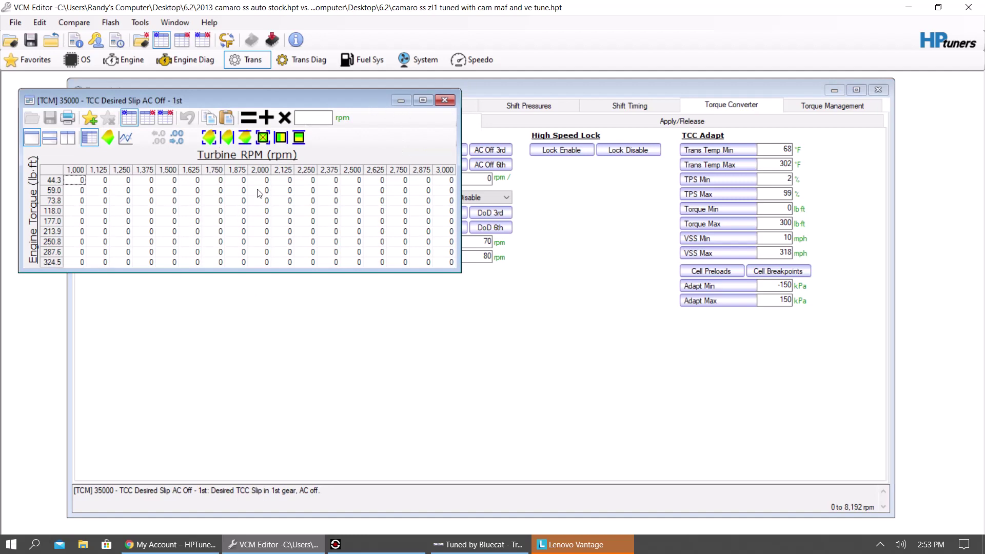
{"action": "left_click", "coordinate": [444, 100]}
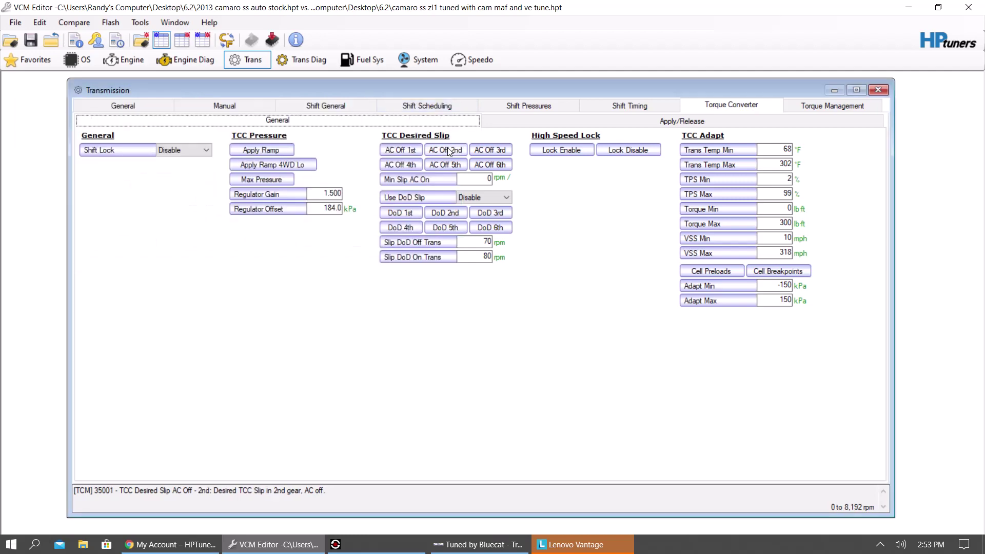
{"action": "left_click", "coordinate": [446, 150]}
{"action": "left_click", "coordinate": [477, 134]}
{"action": "left_click", "coordinate": [471, 153]}
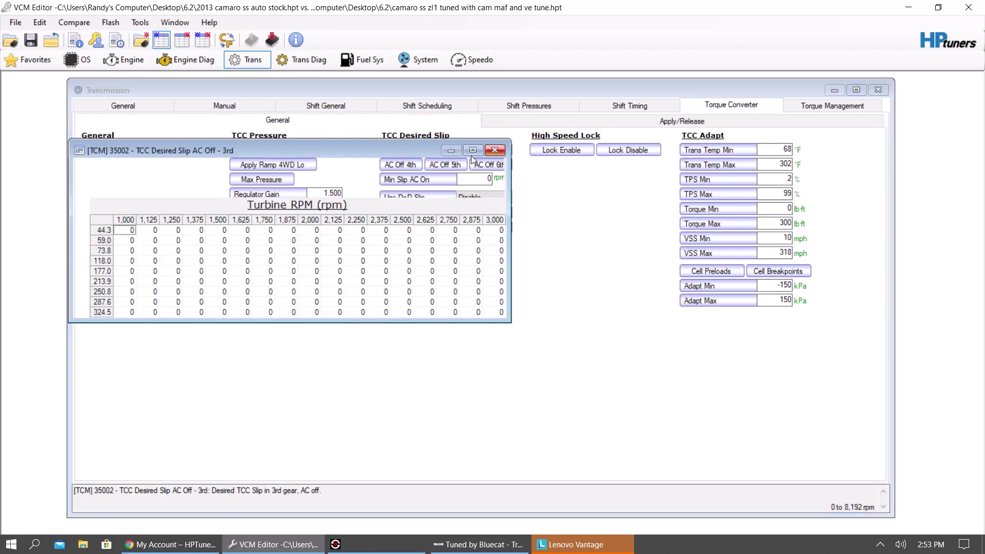
{"action": "left_click", "coordinate": [477, 134]}
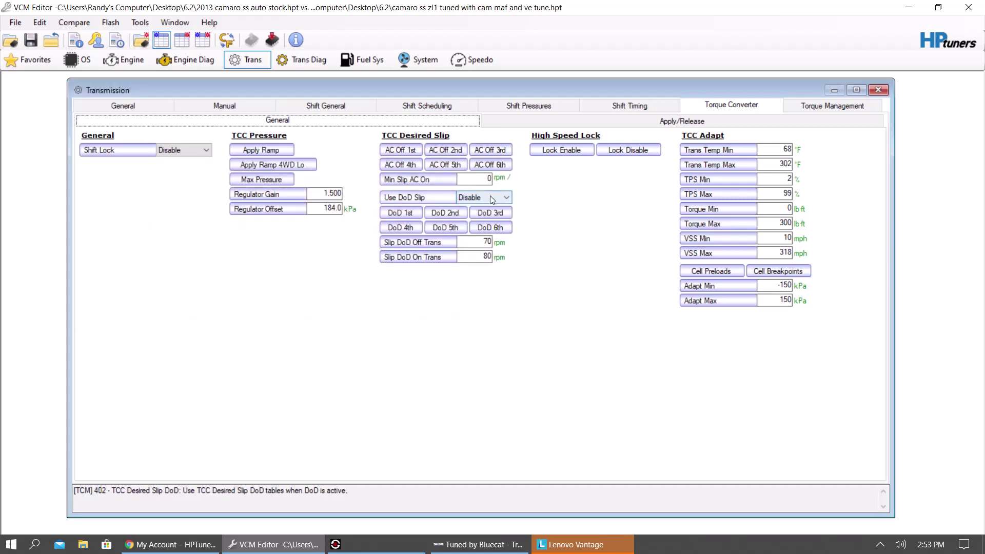
Examine the TCC desired slip table for 1st gear with DoD active, and close it
{"action": "left_click", "coordinate": [400, 212]}
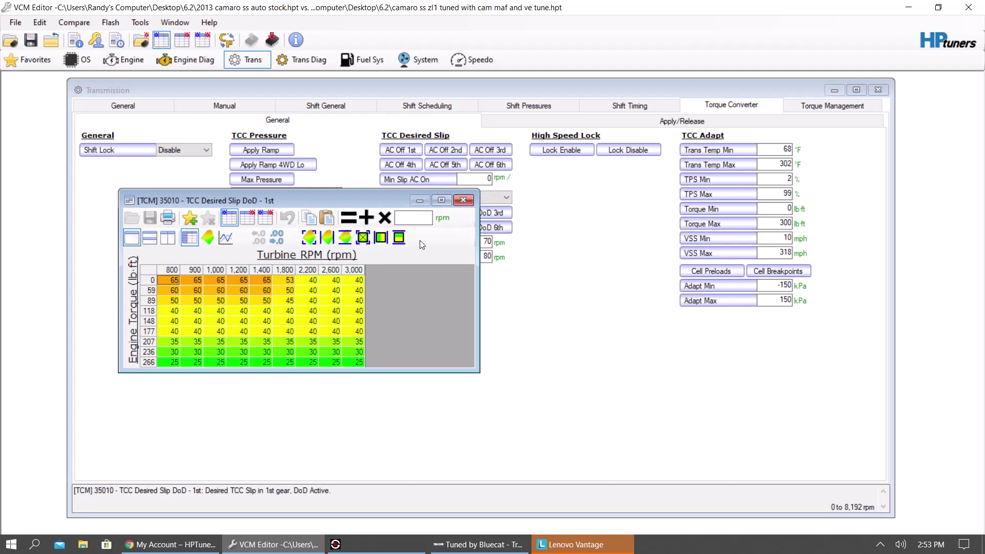
{"action": "left_click", "coordinate": [463, 200]}
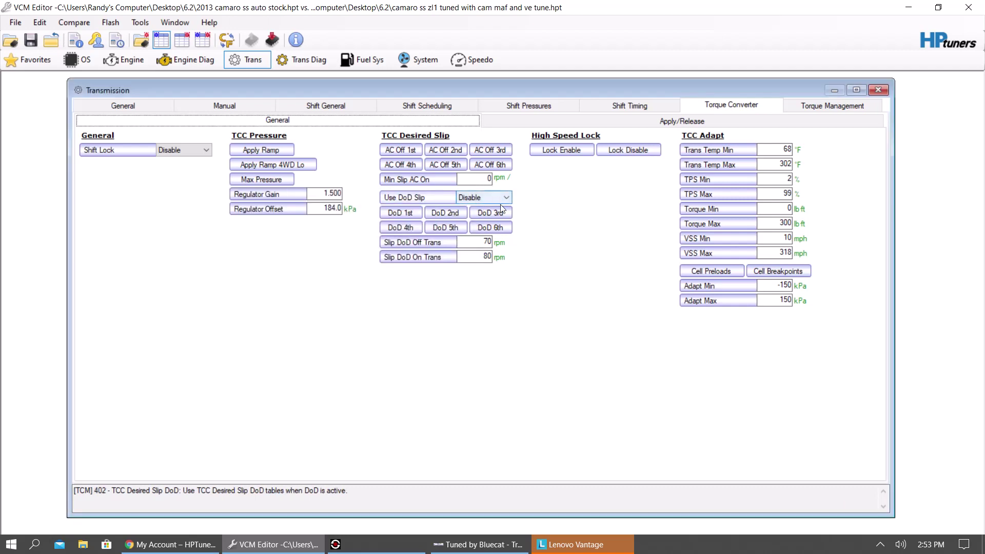
{"action": "left_click", "coordinate": [644, 122]}
Set all upshift torque factors in the torque management settings, from 1-2 through 4-6, to 1
{"action": "left_click", "coordinate": [808, 106]}
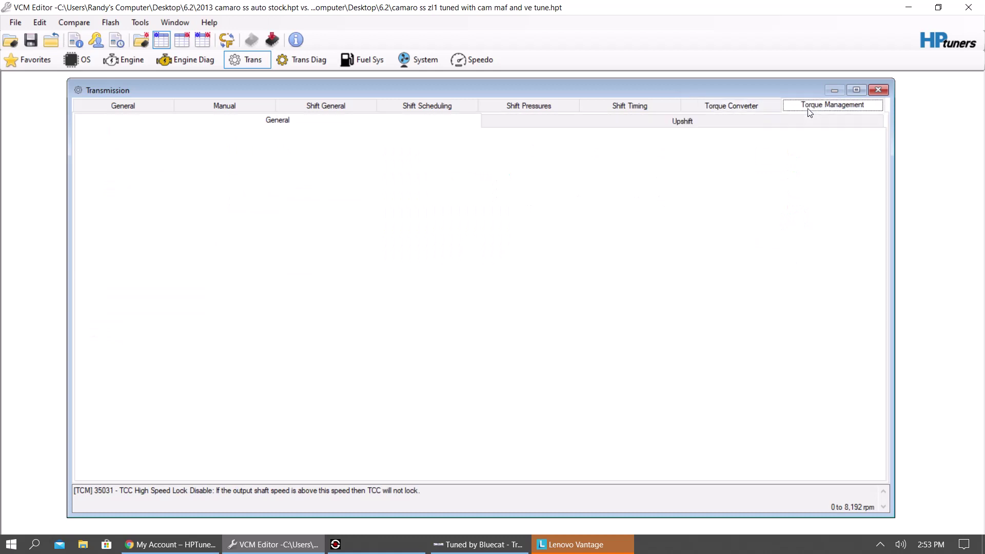
{"action": "left_click", "coordinate": [575, 117]}
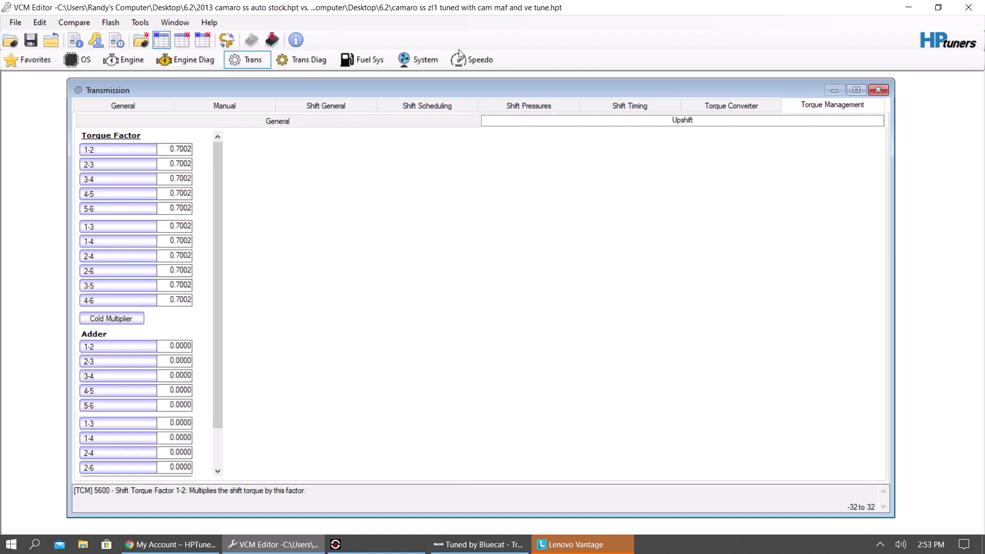
{"action": "left_click", "coordinate": [164, 150]}
{"action": "type", "text": "1"}
{"action": "key", "text": "Tab"}
{"action": "type", "text": "1"}
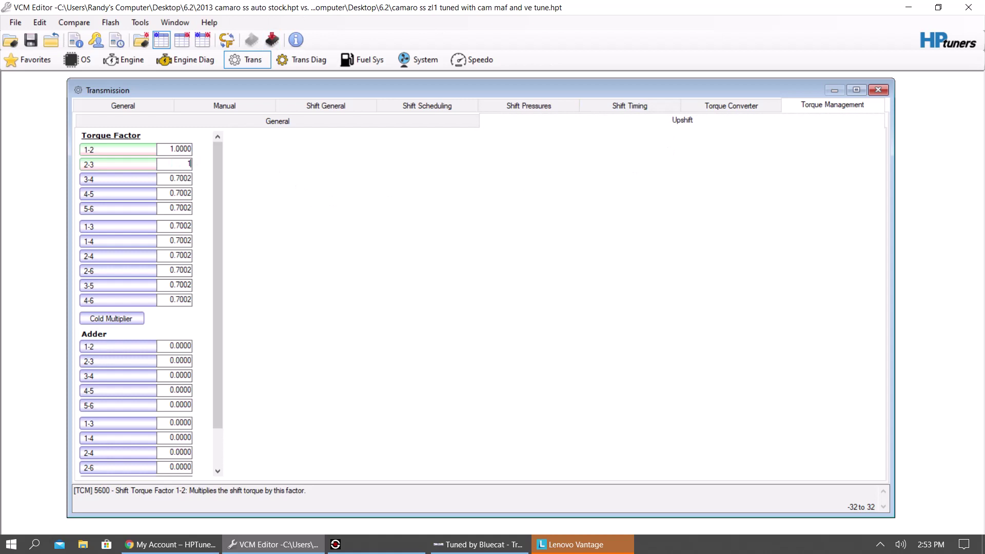
{"action": "key", "text": "Tab"}
{"action": "type", "text": "1"}
{"action": "key", "text": "Tab"}
{"action": "type", "text": "1"}
{"action": "key", "text": "Tab"}
{"action": "type", "text": "1"}
{"action": "key", "text": "Tab"}
{"action": "type", "text": "1"}
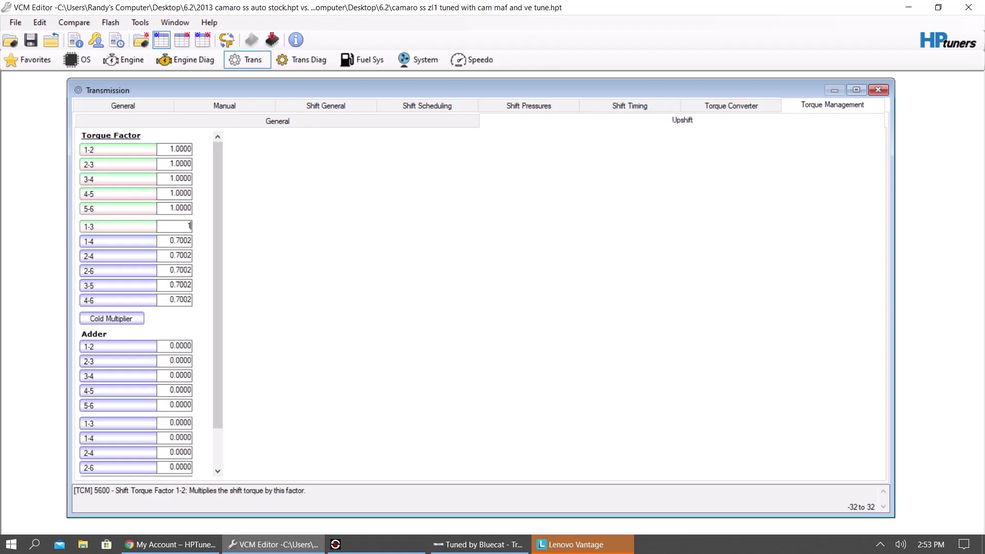
{"action": "key", "text": "Tab"}
{"action": "type", "text": "1"}
{"action": "key", "text": "Tab"}
{"action": "type", "text": "1"}
{"action": "key", "text": "Tab"}
{"action": "type", "text": "1"}
{"action": "key", "text": "Tab"}
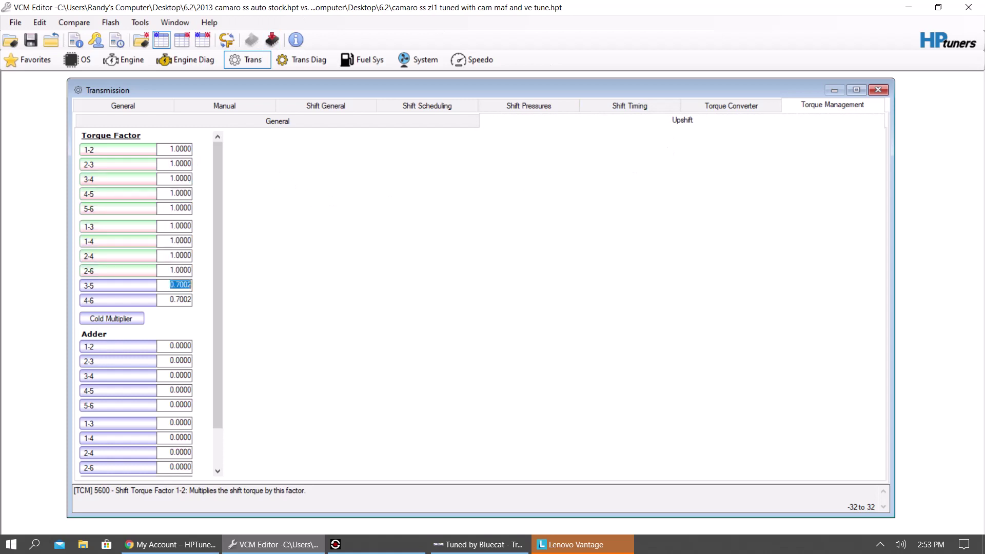
{"action": "type", "text": "1"}
{"action": "key", "text": "Tab"}
{"action": "type", "text": "1"}
{"action": "key", "text": "Tab"}
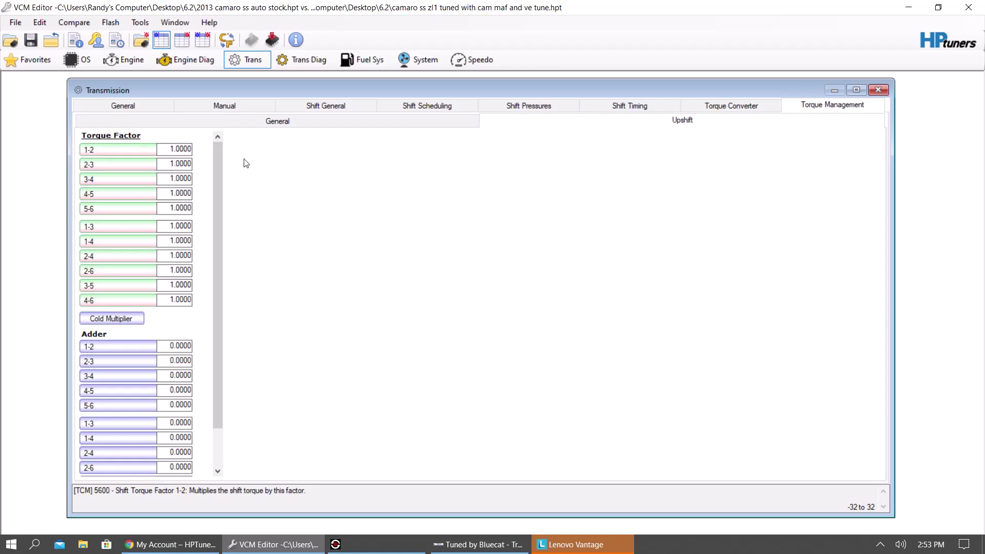
Set all eleven upshift torque factors, from 1-2 through 4-6, back to 0.7
{"action": "left_click", "coordinate": [168, 144]}
{"action": "type", "text": "0.7"}
{"action": "key", "text": "Tab"}
{"action": "type", "text": "0.7"}
{"action": "key", "text": "Tab"}
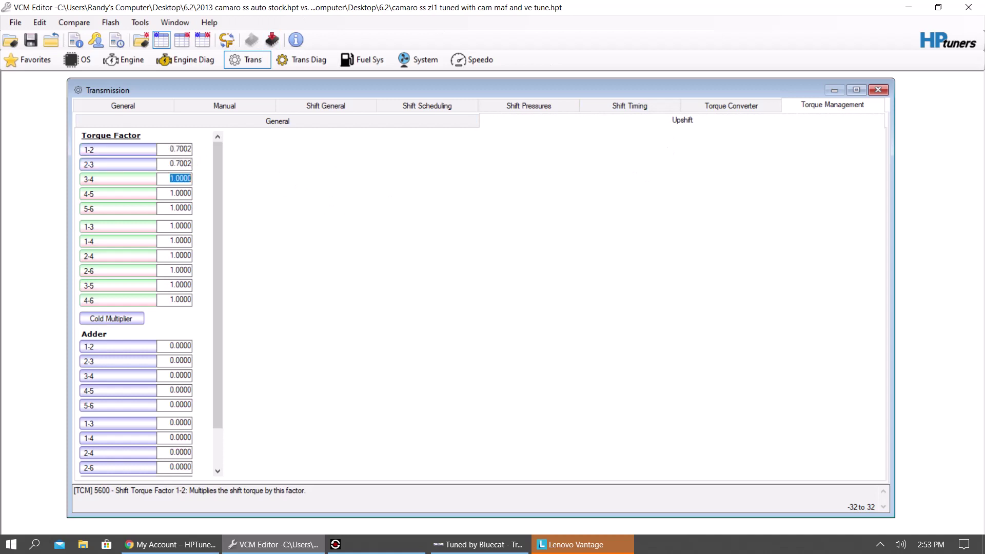
{"action": "type", "text": "0.7"}
{"action": "key", "text": "Tab"}
{"action": "type", "text": "0.7"}
{"action": "key", "text": "Tab"}
{"action": "type", "text": "0.7"}
{"action": "key", "text": "Tab"}
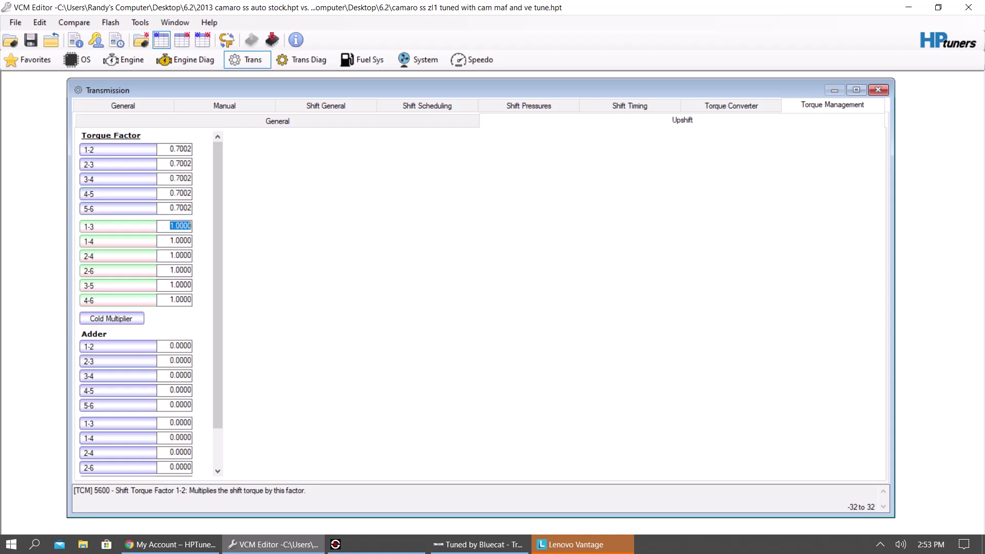
{"action": "type", "text": "0.7"}
{"action": "key", "text": "Tab"}
{"action": "type", "text": "0.7"}
{"action": "key", "text": "Tab"}
{"action": "type", "text": "0.7"}
{"action": "key", "text": "Tab"}
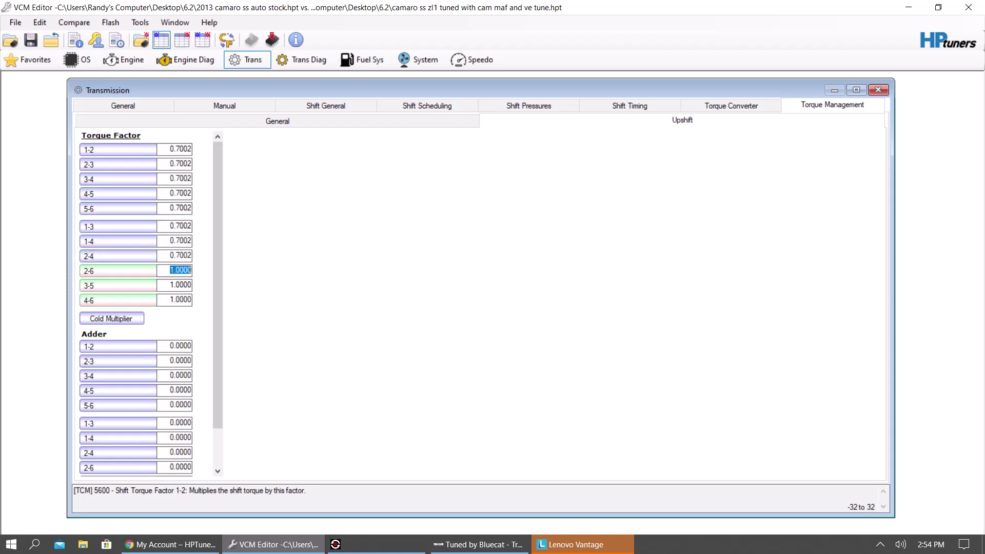
{"action": "type", "text": "0.7"}
{"action": "key", "text": "Tab"}
{"action": "type", "text": "1"}
{"action": "key", "text": "Tab"}
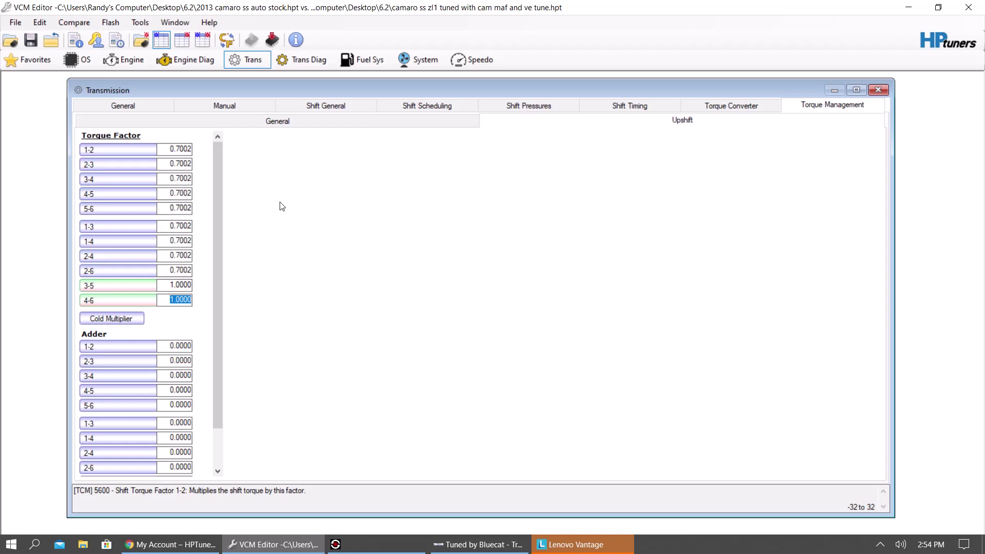
{"action": "key", "text": "shift+Tab"}
{"action": "type", "text": ".7"}
{"action": "key", "text": "Tab"}
{"action": "type", "text": ".7"}
{"action": "key", "text": "Tab"}
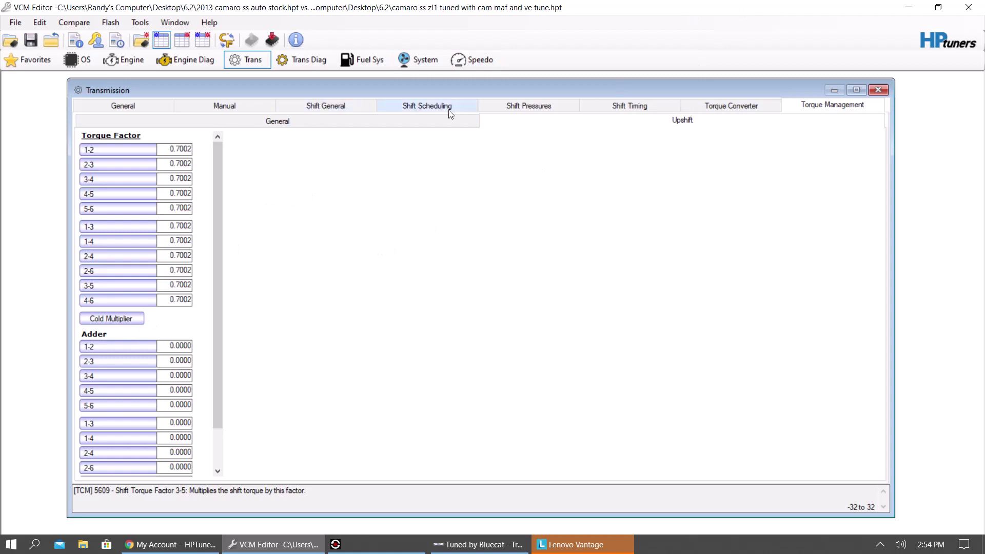
Review the general transmission settings and the general torque management settings
{"action": "left_click", "coordinate": [151, 109]}
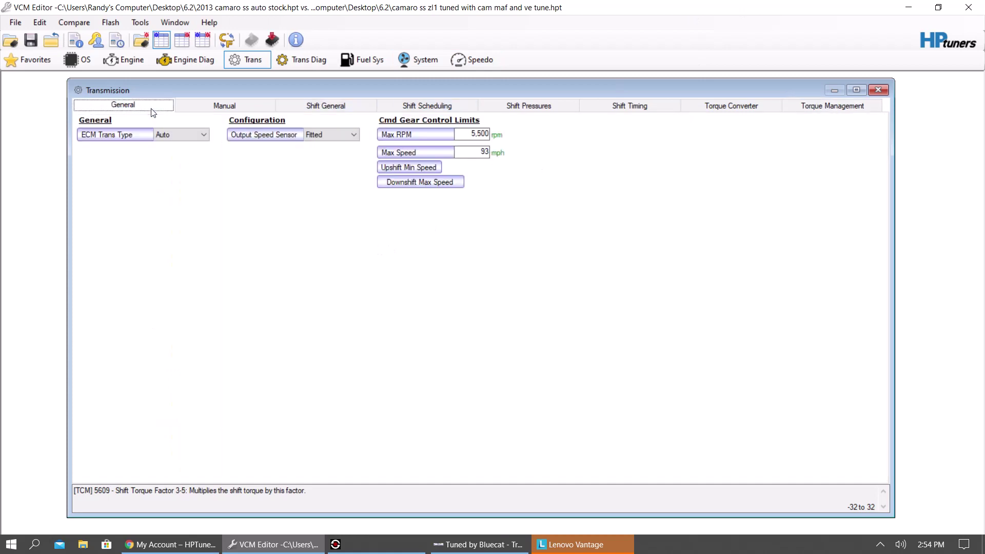
{"action": "left_click", "coordinate": [812, 109]}
{"action": "left_click", "coordinate": [456, 125]}
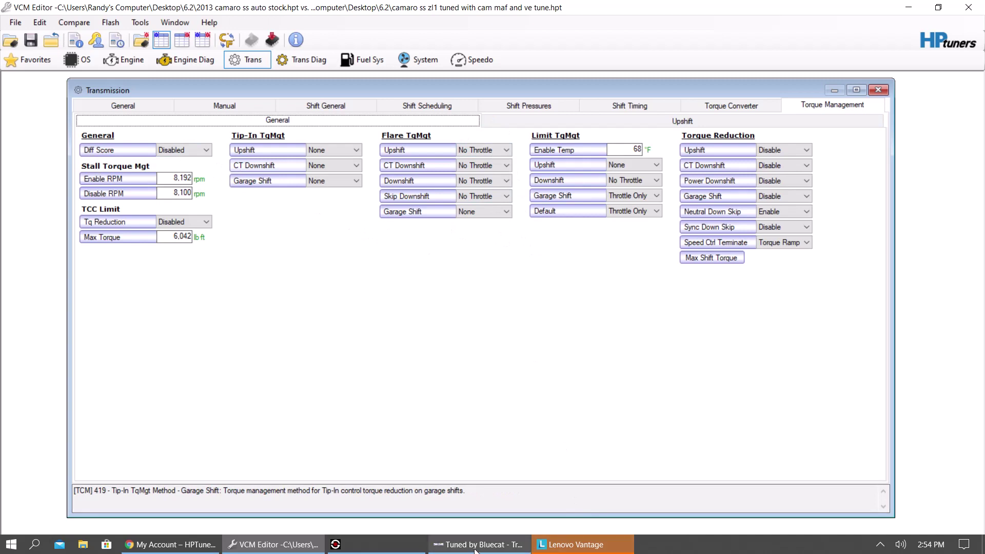
Switch from VCM Editor to the other program window that is already open
{"action": "left_click", "coordinate": [380, 544]}
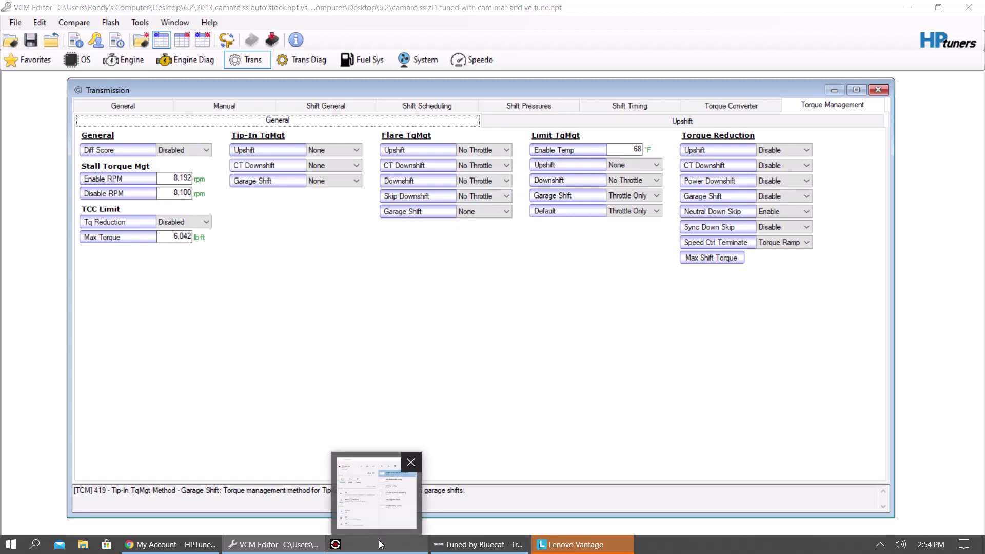